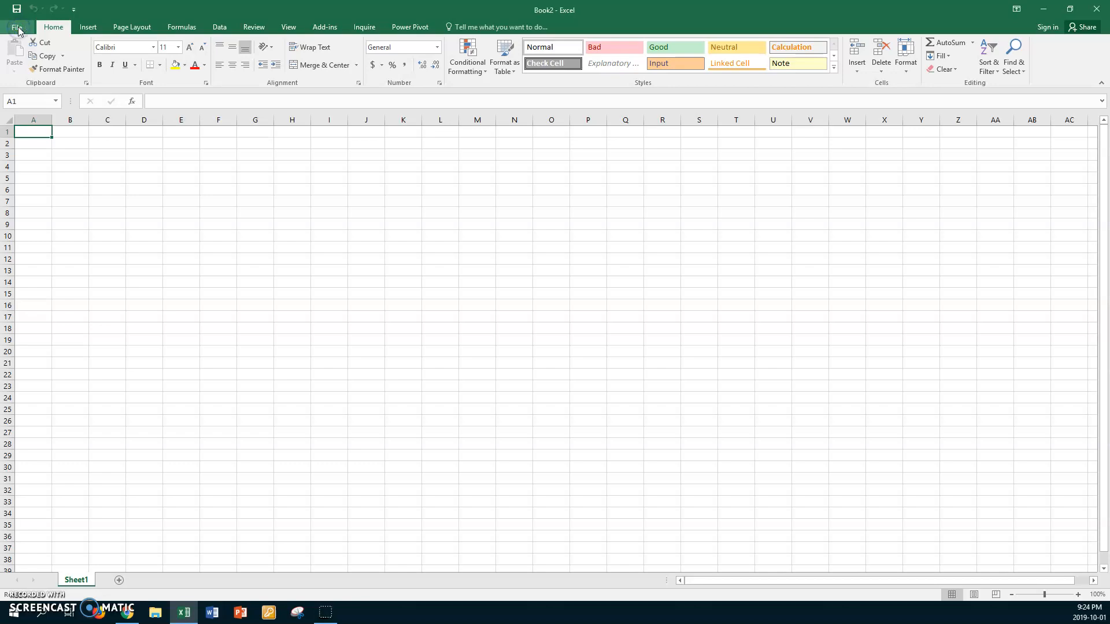
Open the workbook "xx artistic merit" from the Teaching Documents PC folder
click(140, 219)
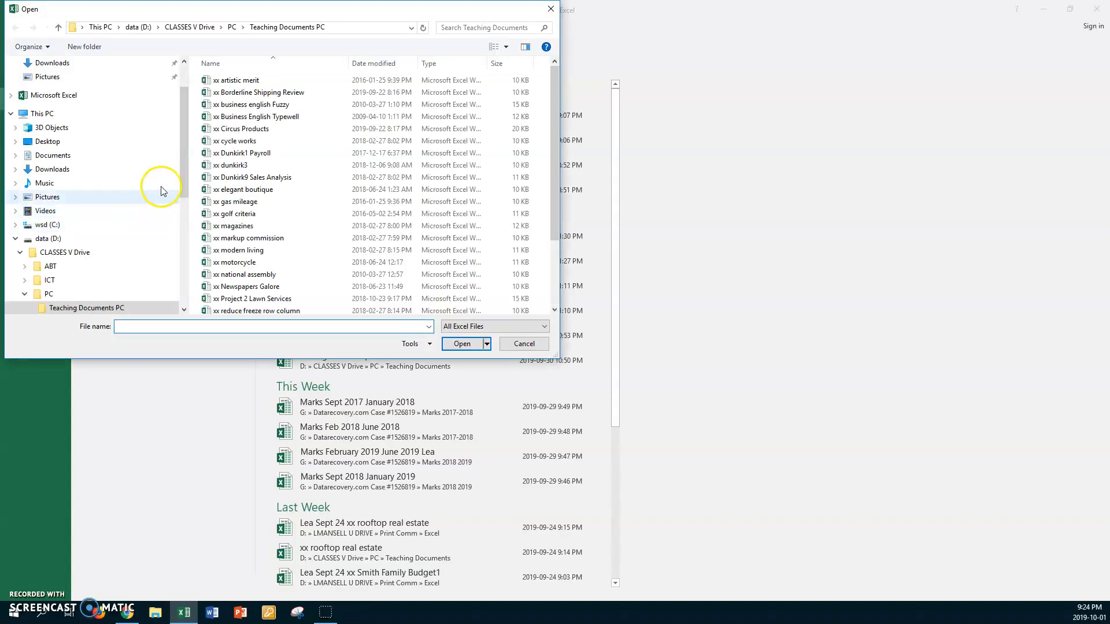
click(61, 253)
double_click(209, 105)
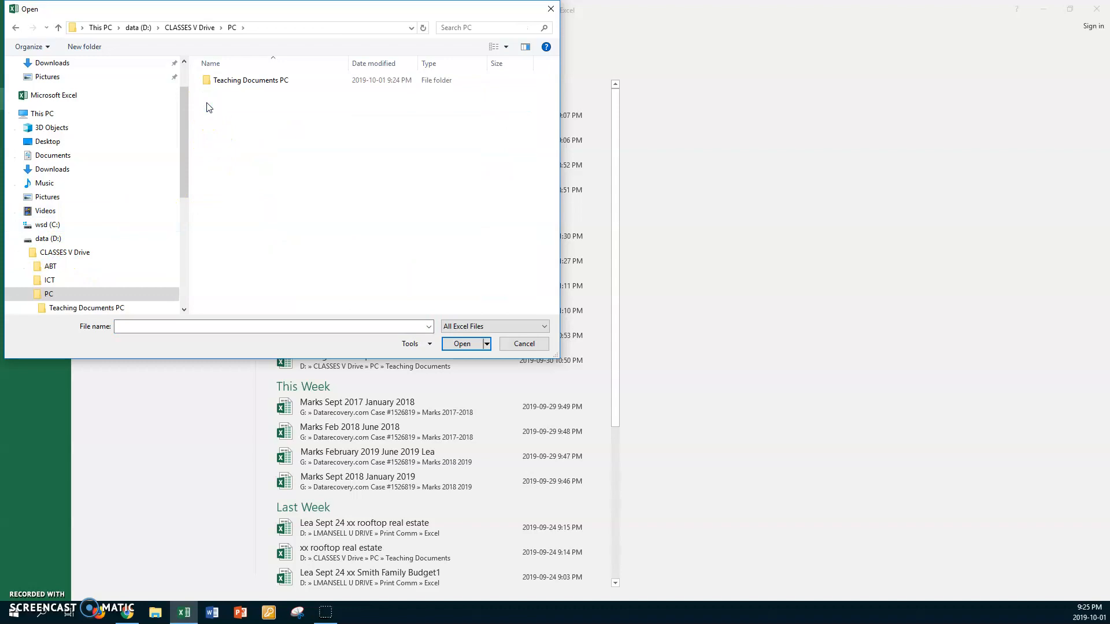
double_click(206, 81)
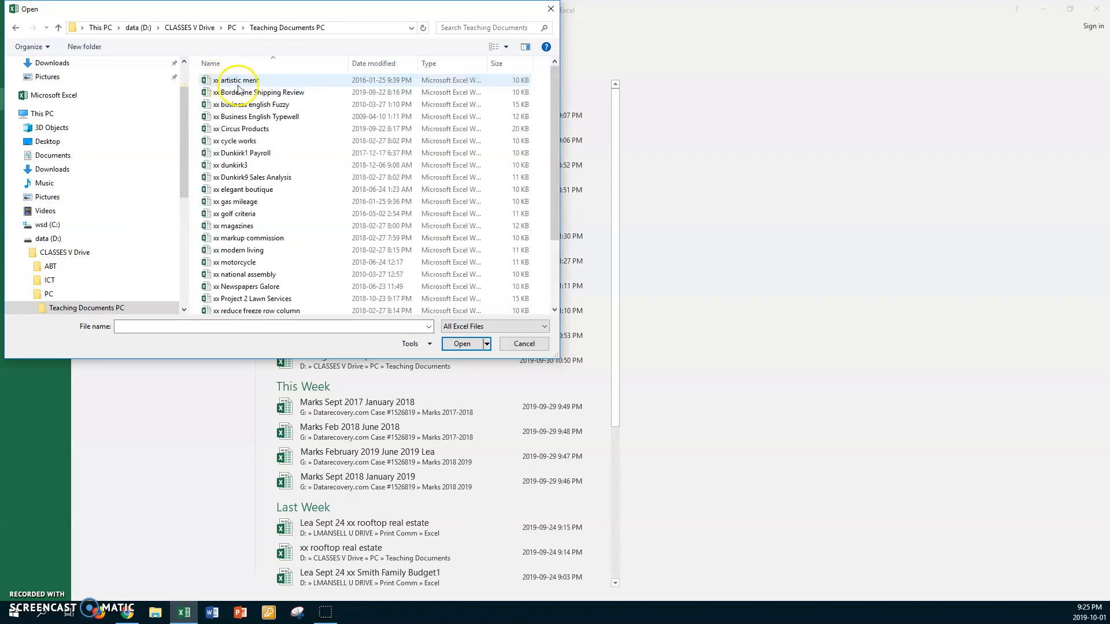
click(209, 83)
double_click(210, 84)
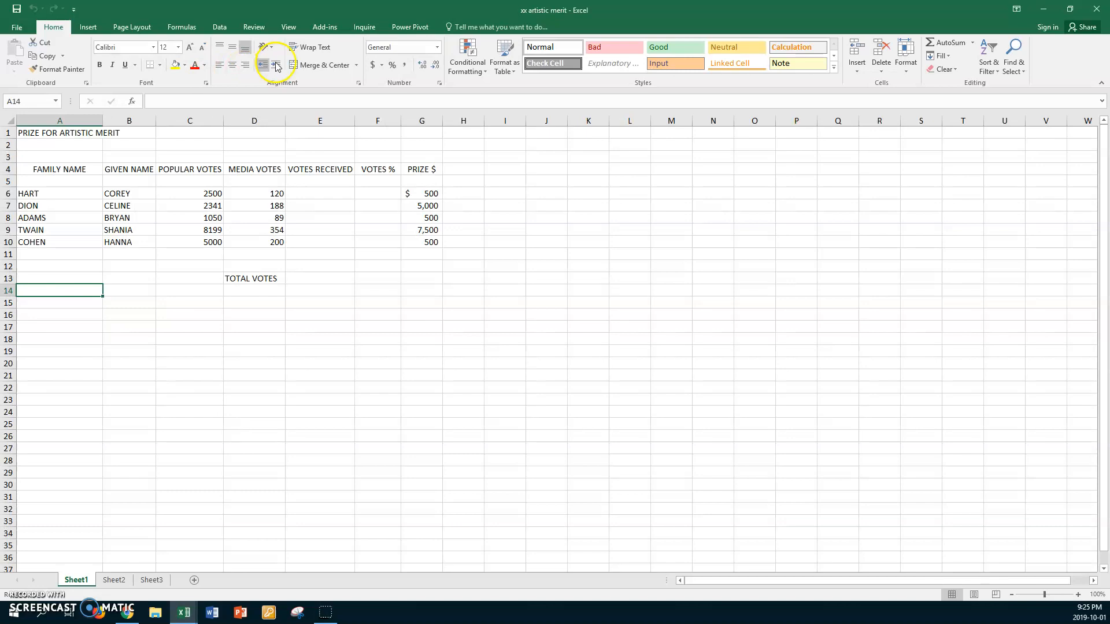
Set the worksheet's zoom to a custom magnification of 140%
click(288, 27)
click(234, 51)
click(285, 321)
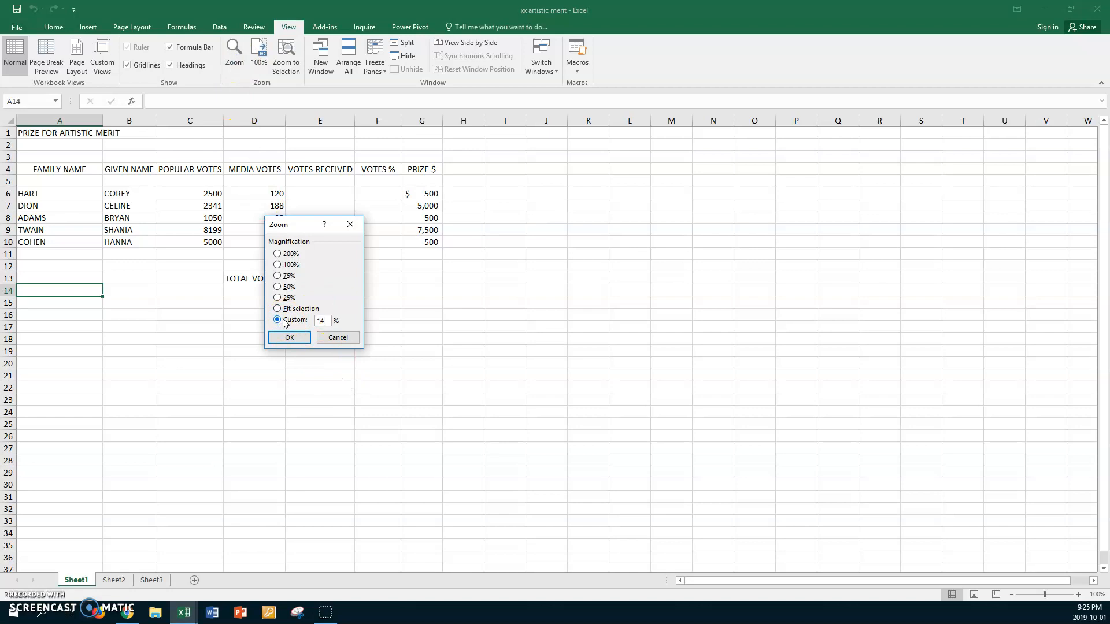
key(Return)
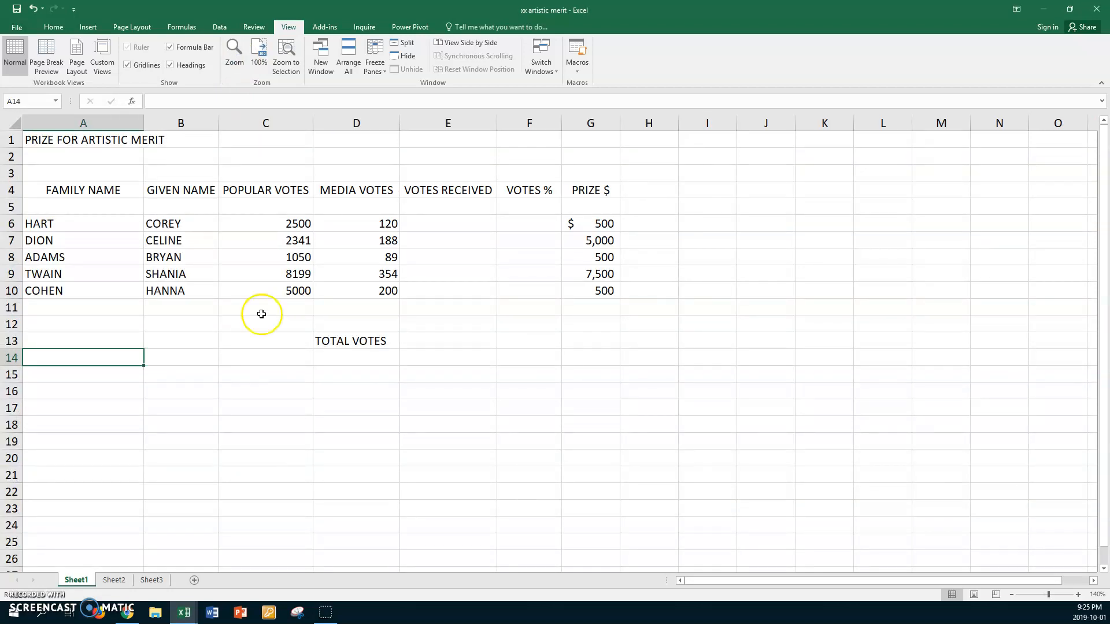
click(50, 28)
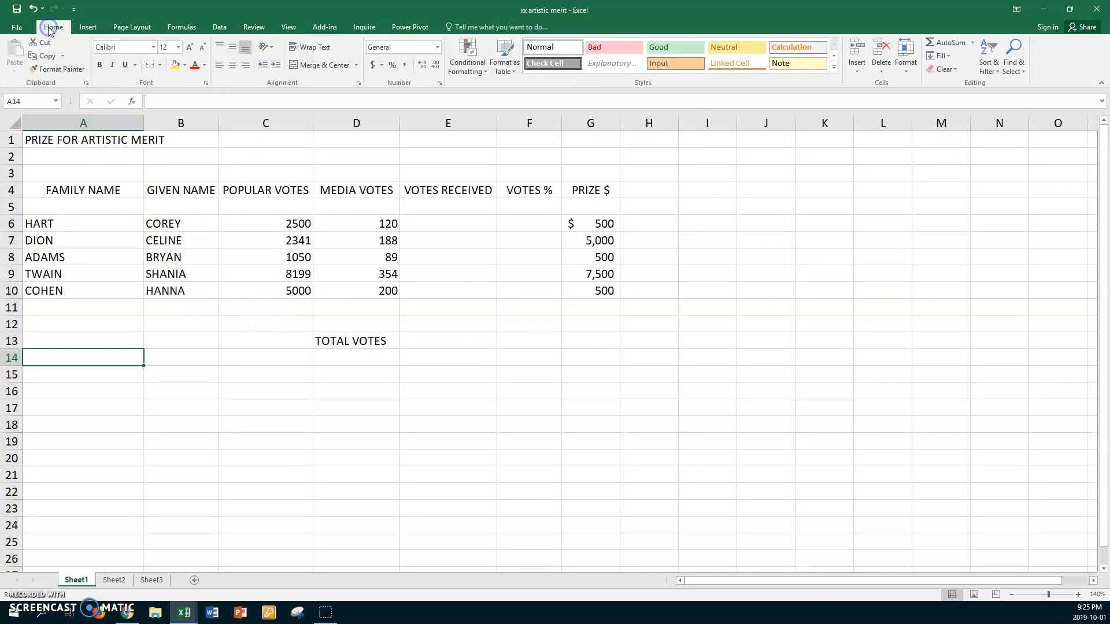
click(125, 188)
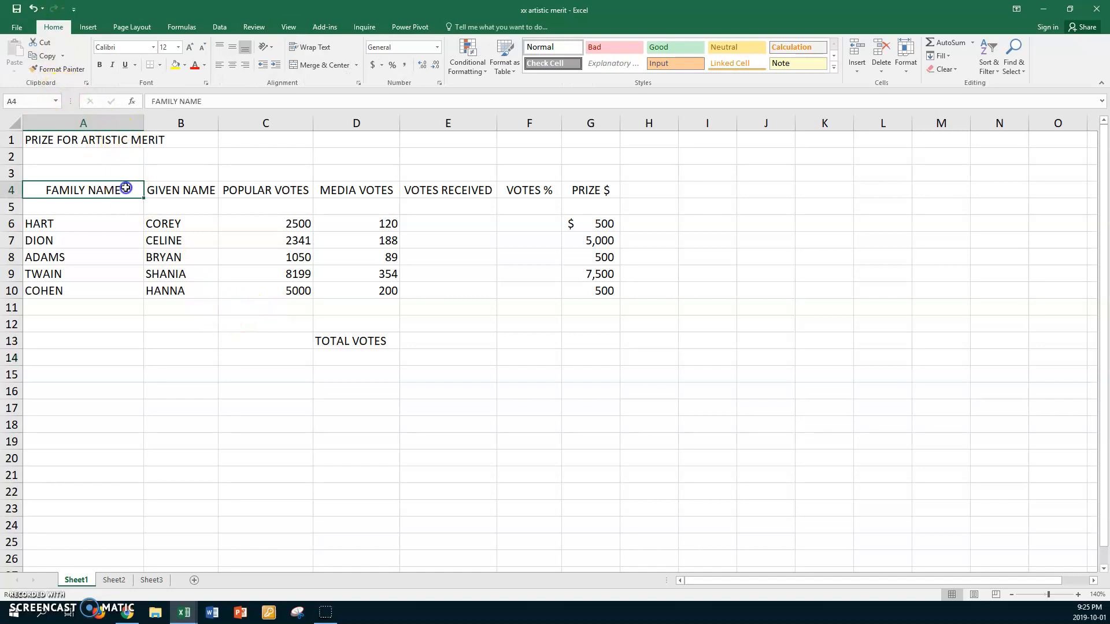
click(110, 171)
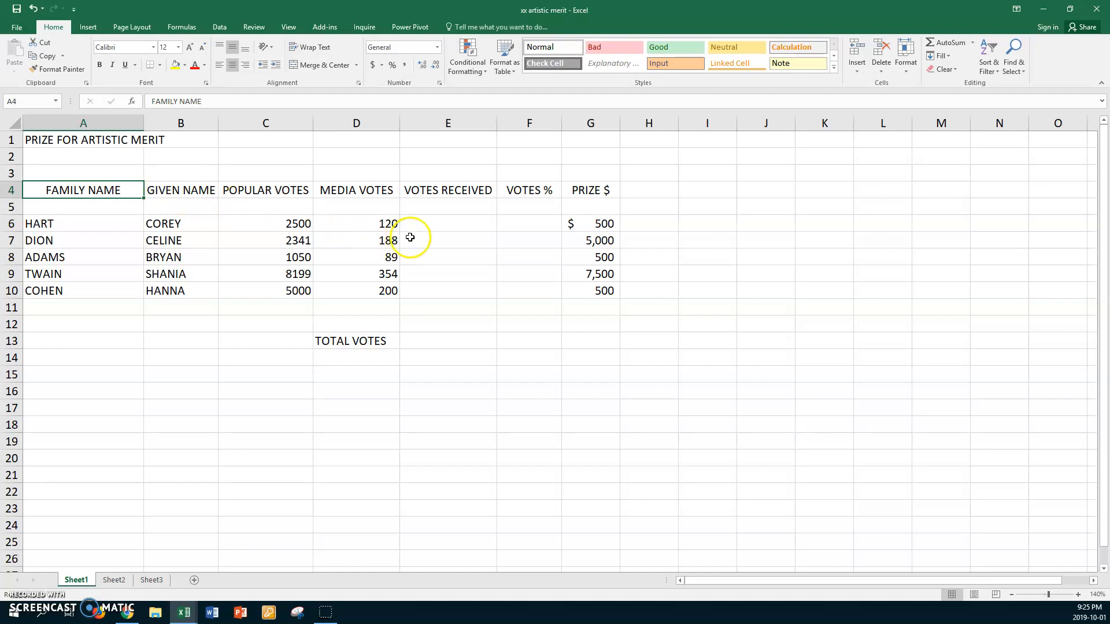
AutoSum the popular and media votes of each row in C6:E10 to fill the VOTES RECEIVED column
click(242, 226)
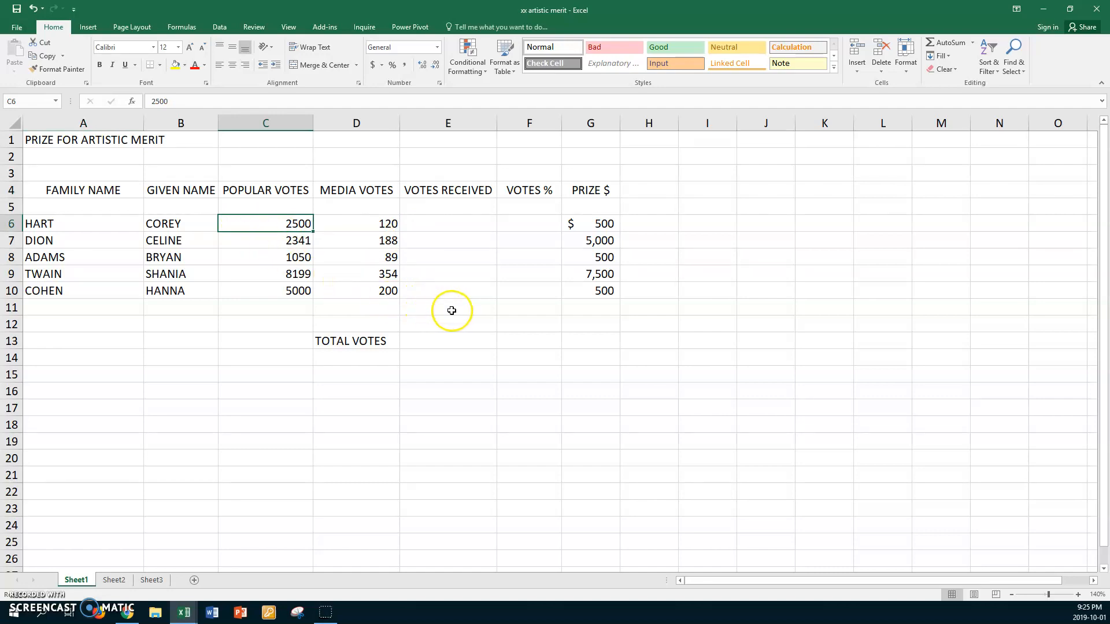
shift+click(482, 293)
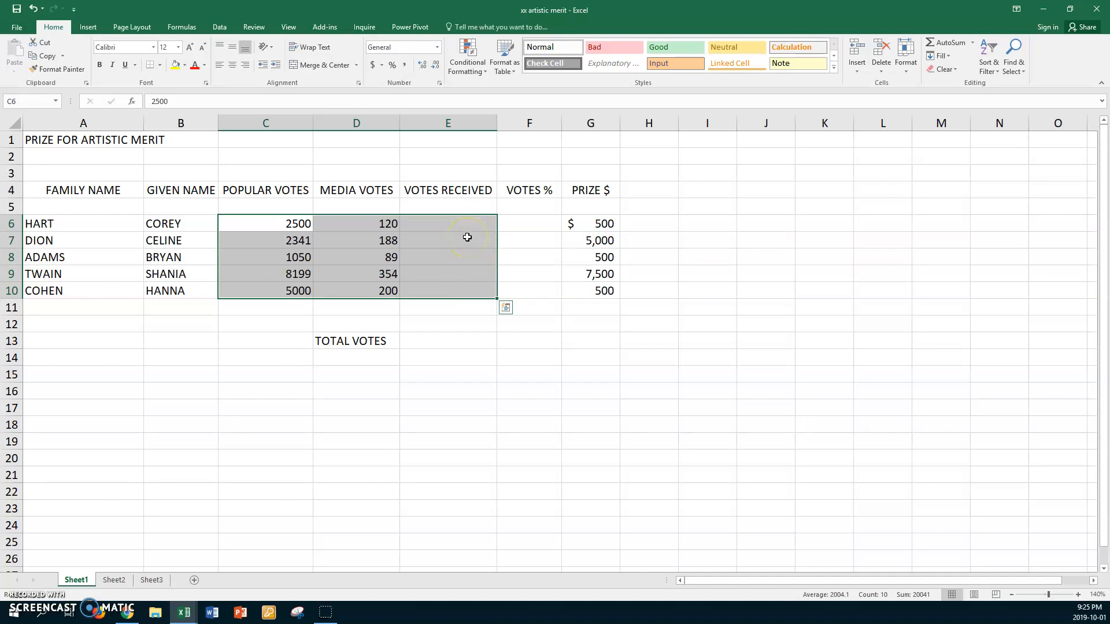
key(alt+equal)
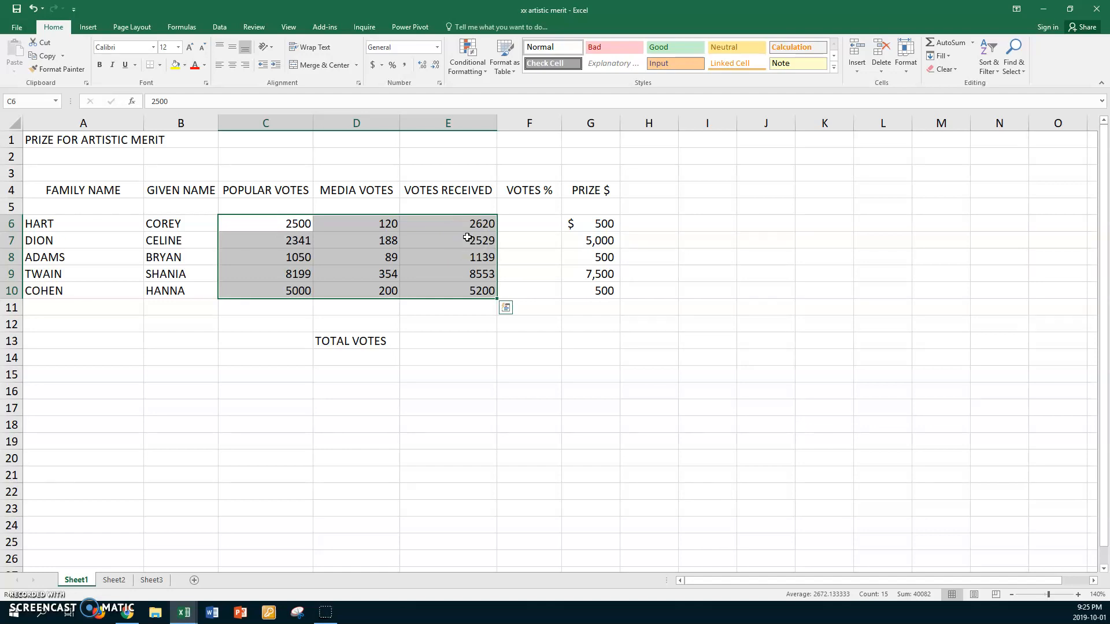
Enter =SUM(E6:E10) in E13 to total the votes received
click(459, 342)
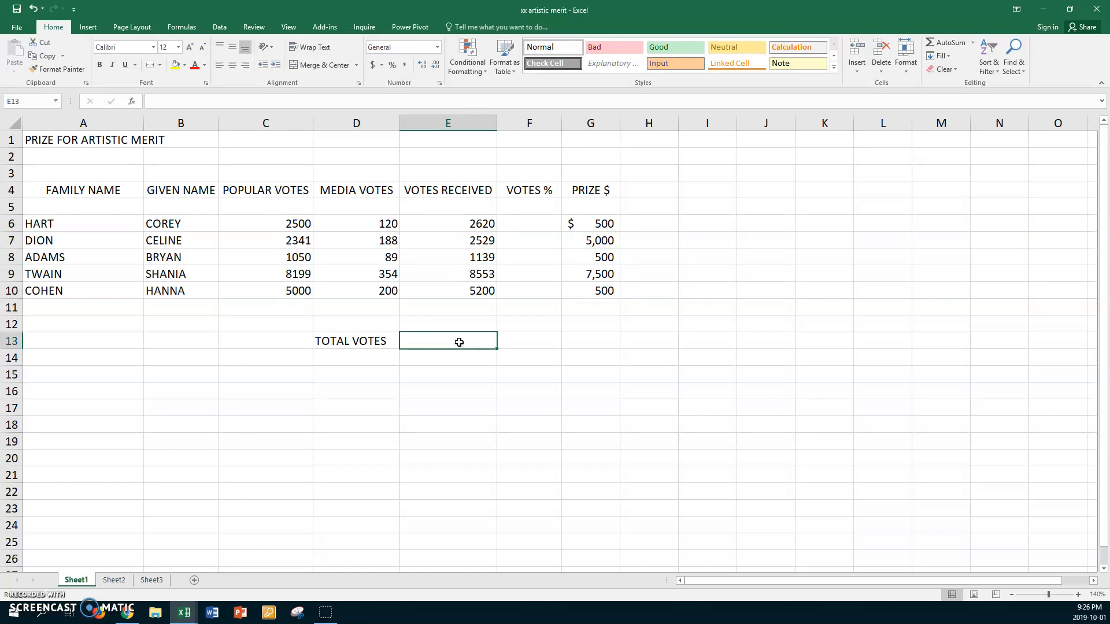
text(=sum()
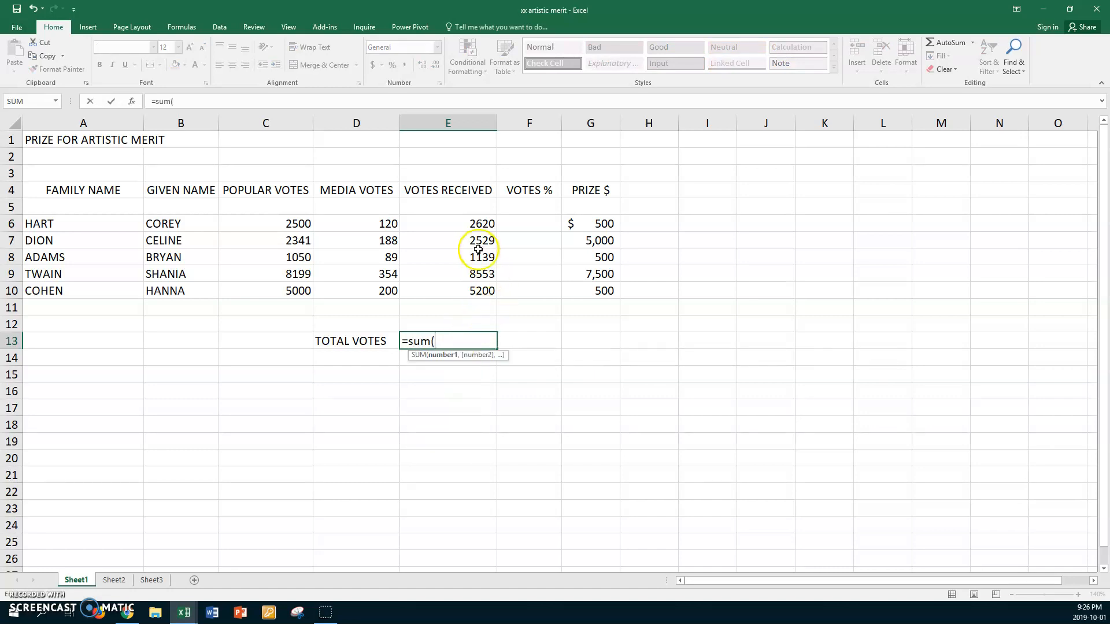
drag(453, 219, 452, 288)
key(Return)
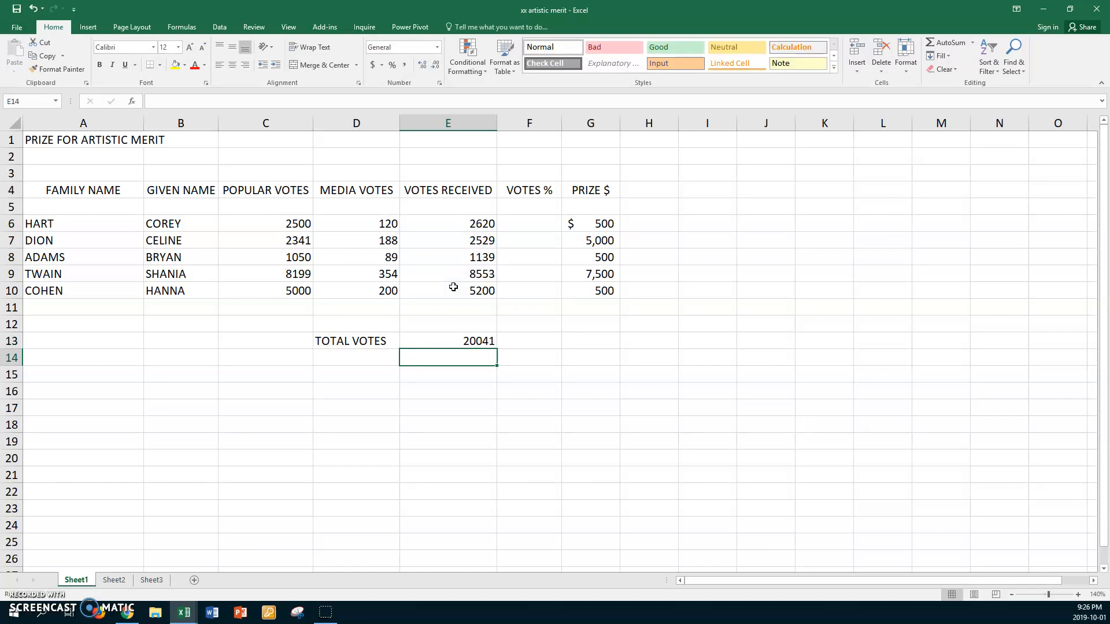
Format the vote figures in C6:E10 as Accounting with no currency symbol and 0 decimal places
click(281, 224)
drag(281, 224, 458, 285)
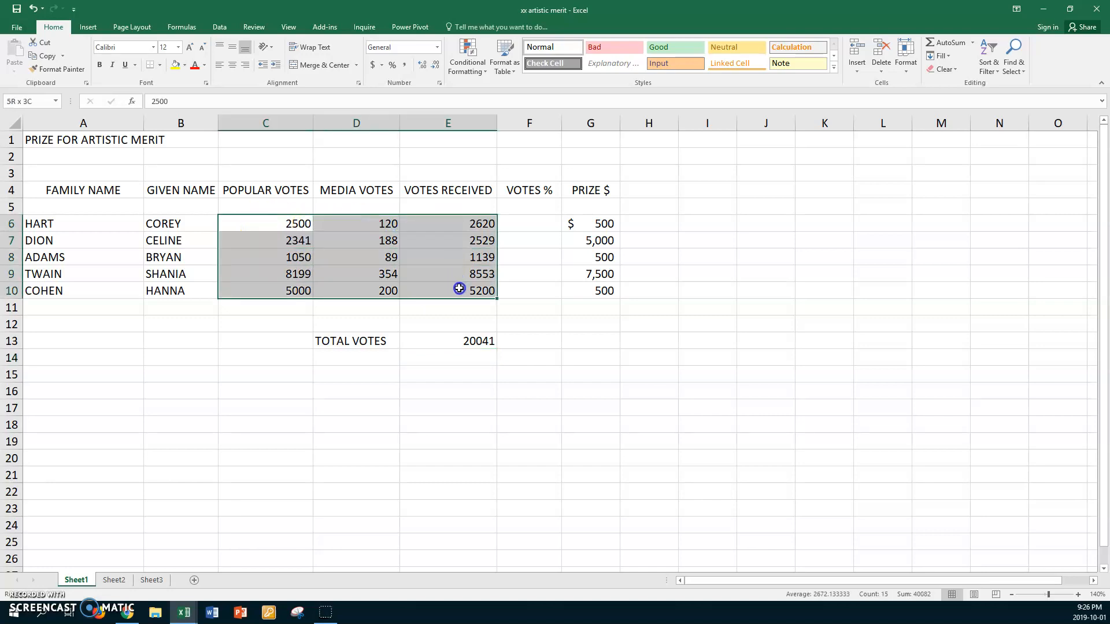
right_click(443, 262)
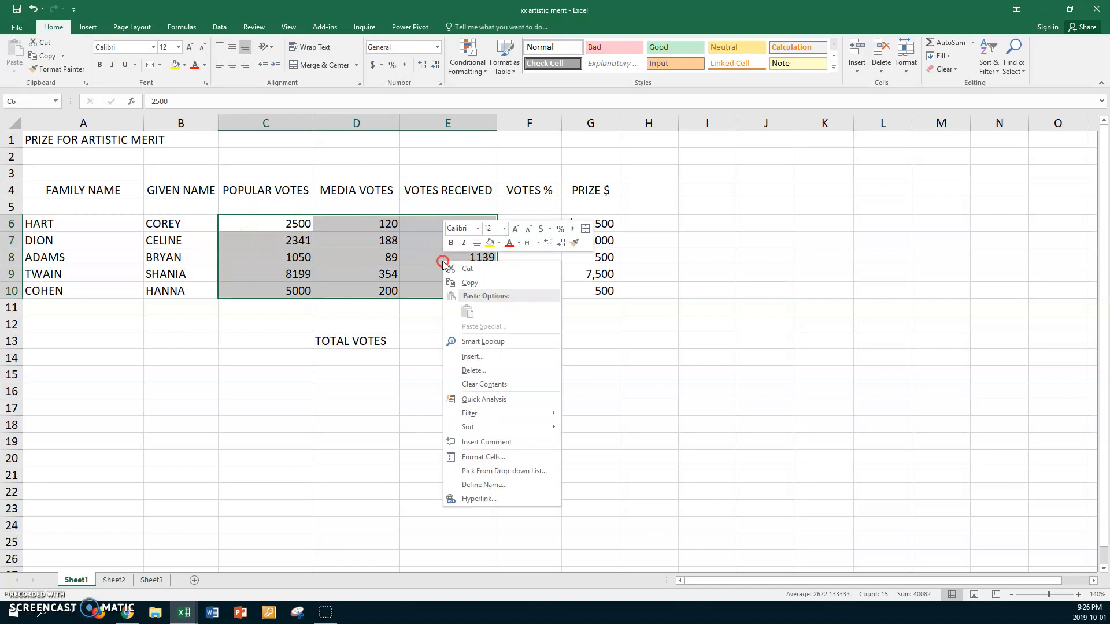
click(487, 457)
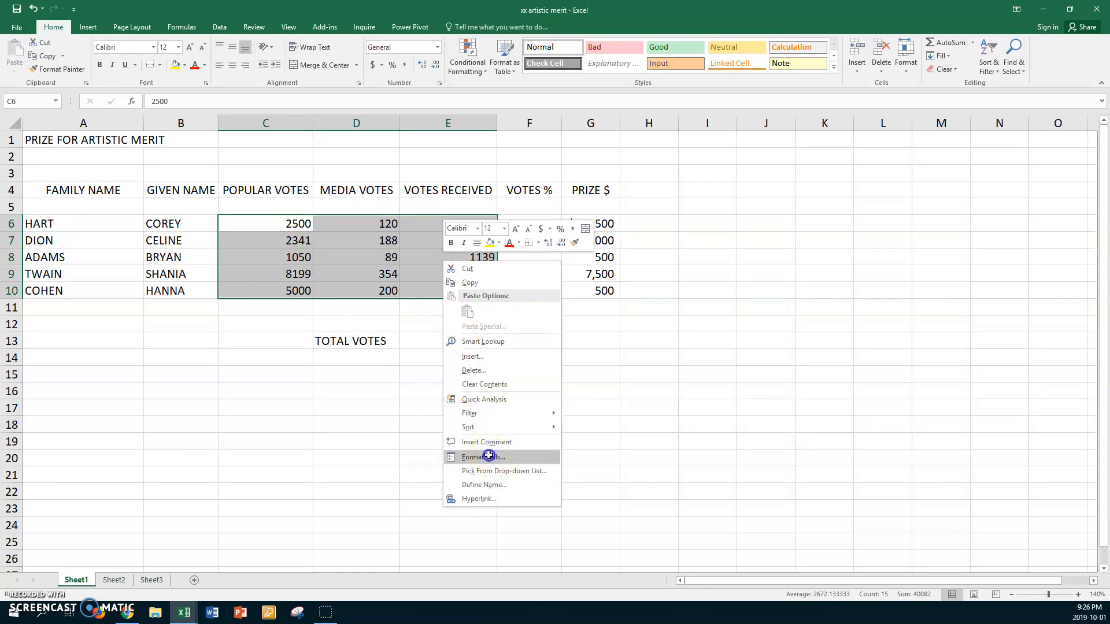
click(373, 389)
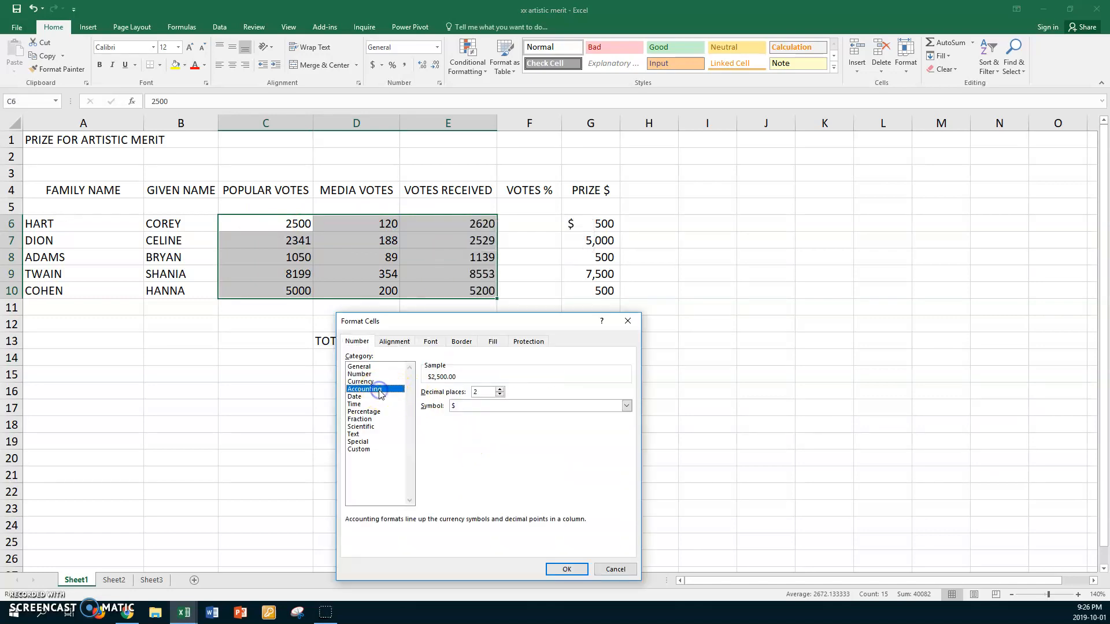
click(626, 405)
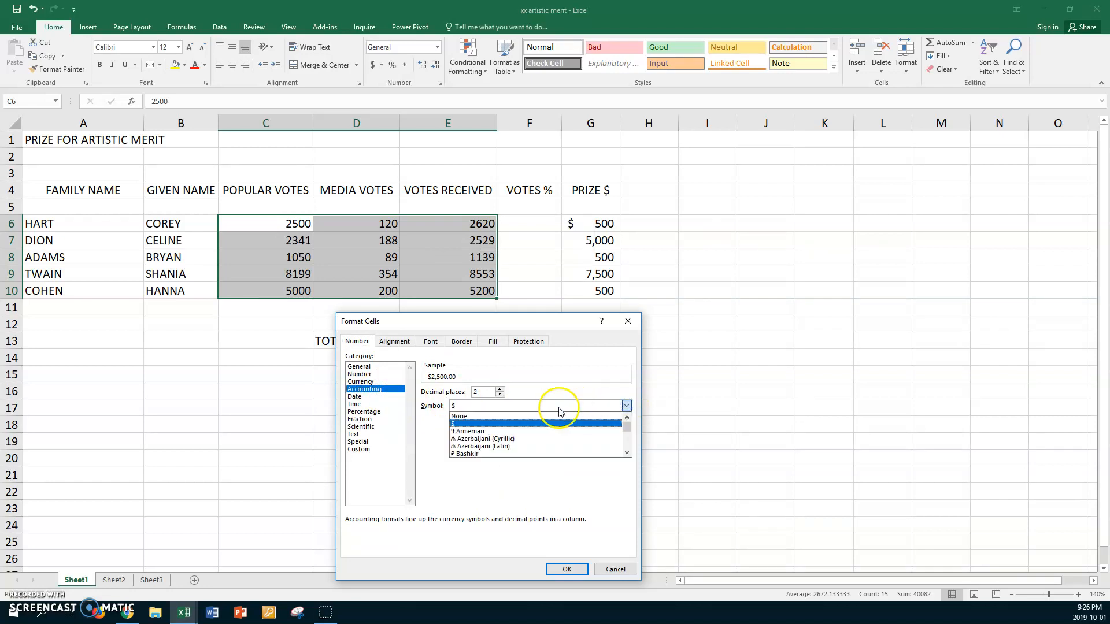
click(500, 416)
click(500, 395)
click(499, 395)
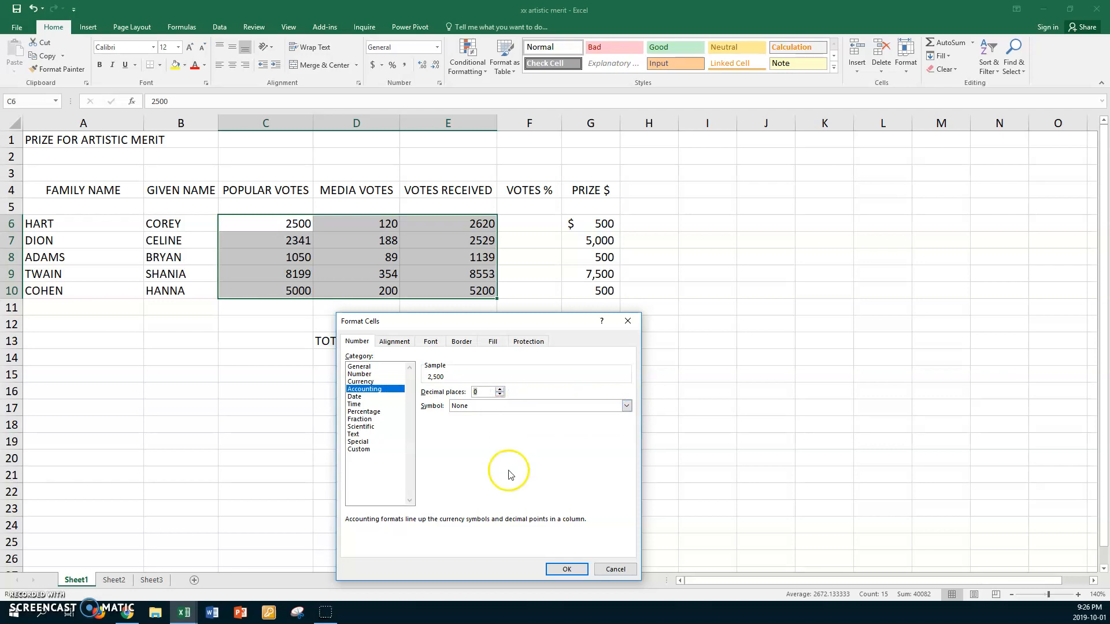
click(564, 569)
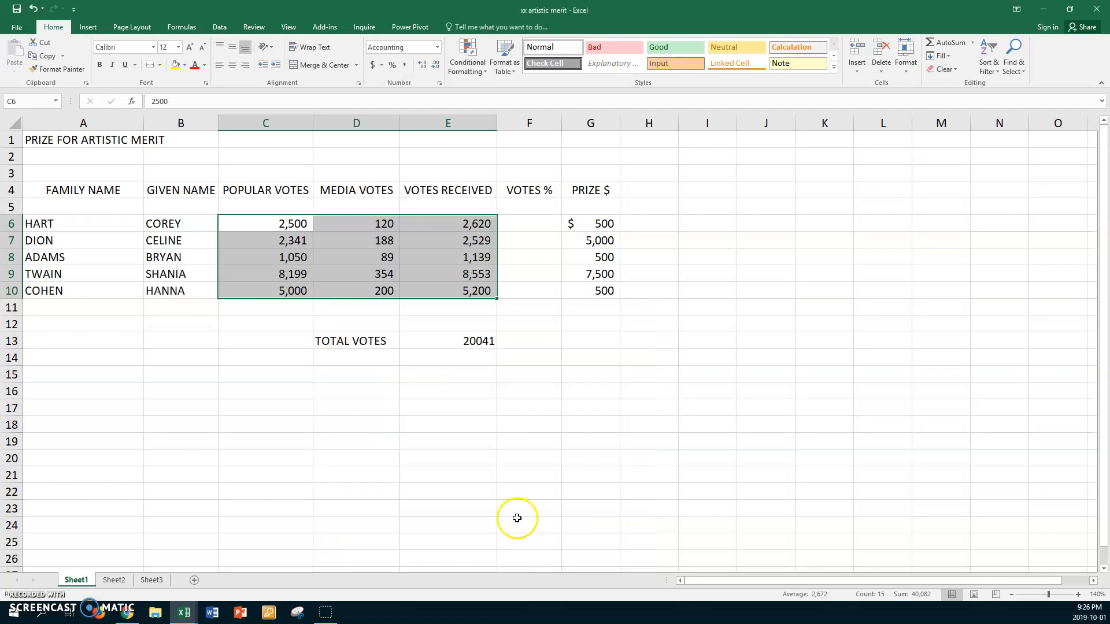
Copy the number format of E6 onto the TOTAL VOTES value in E13 with Format Painter
click(463, 223)
click(46, 70)
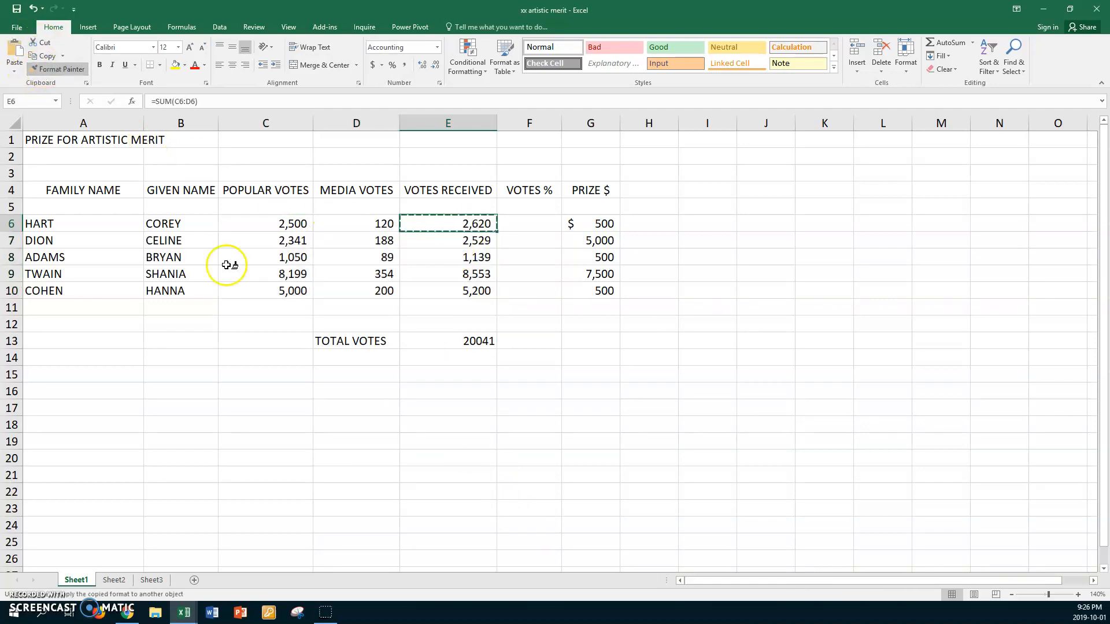
click(444, 342)
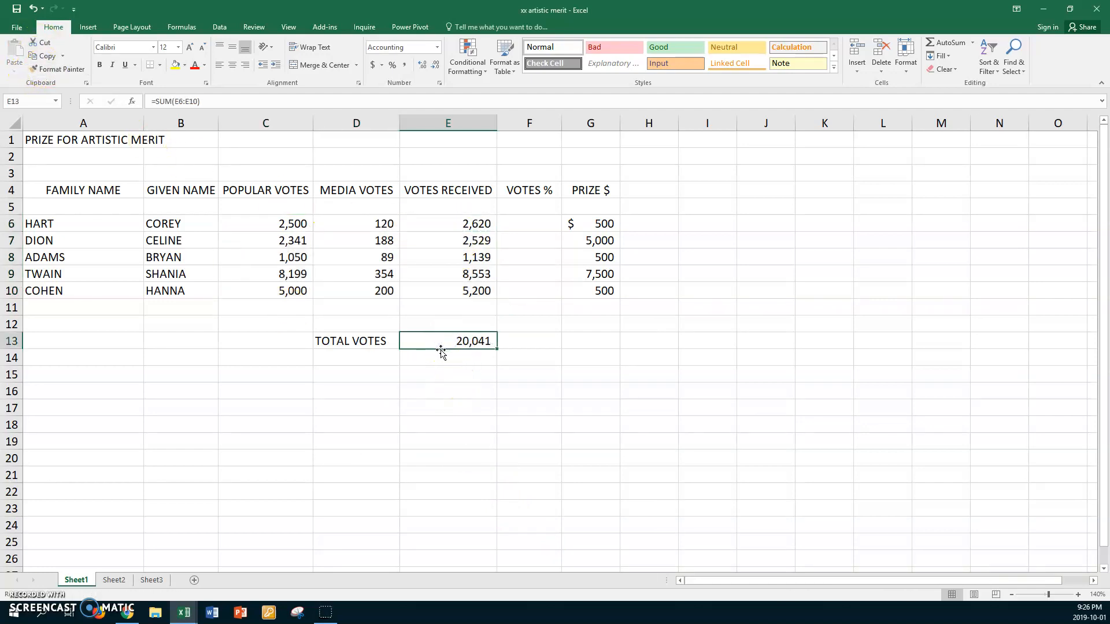
Enter =E6/$E$13 in F6 to calculate the first vote percentage with an absolute reference to the total
click(528, 224)
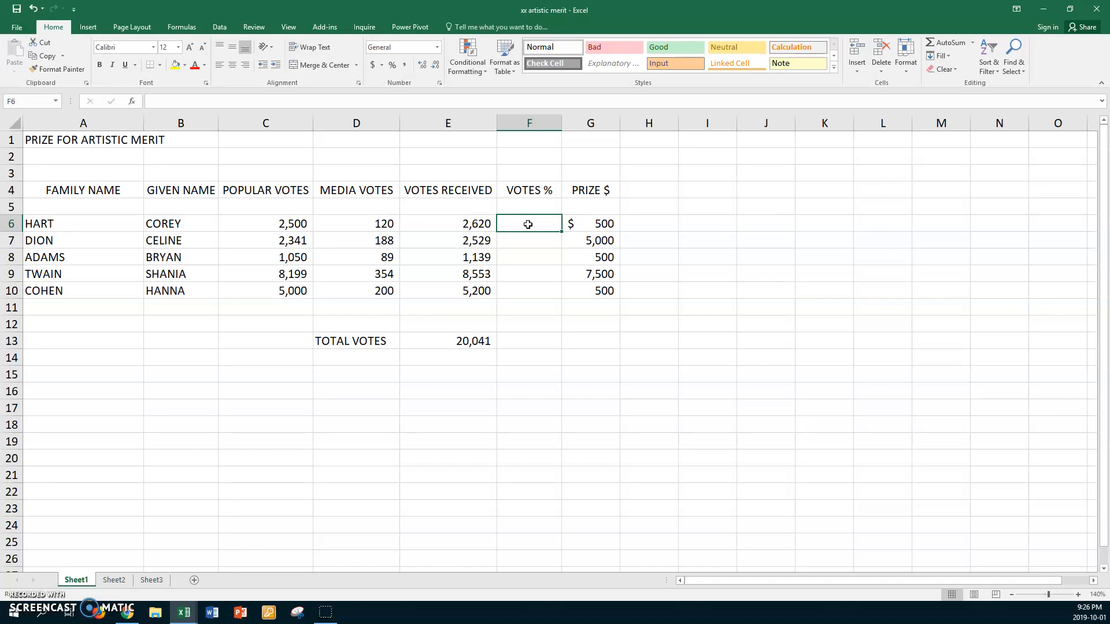
text(=)
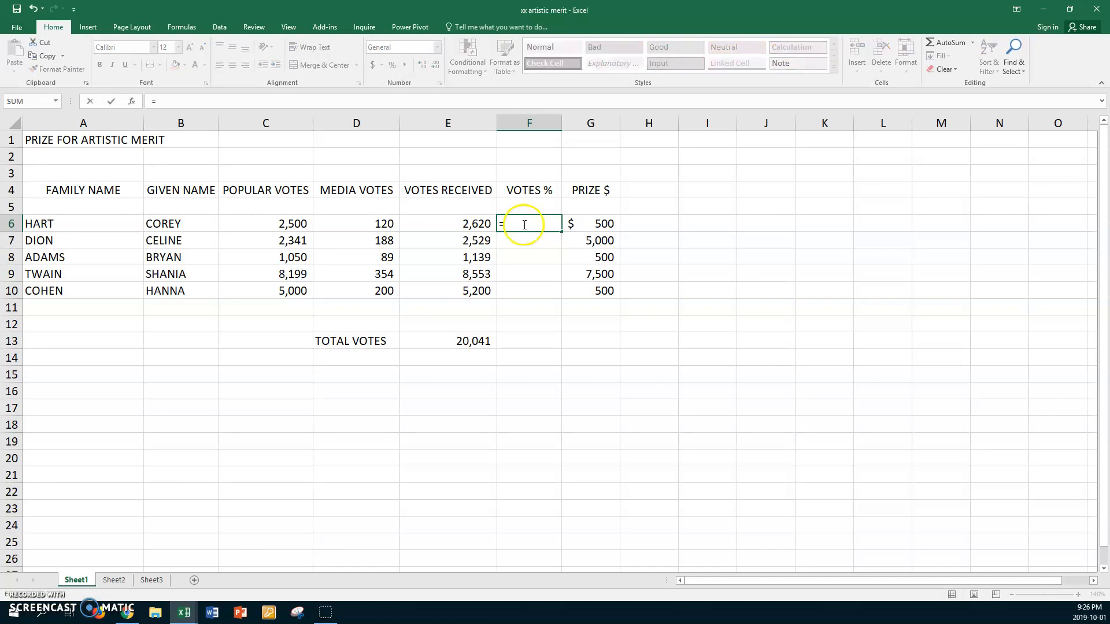
click(462, 224)
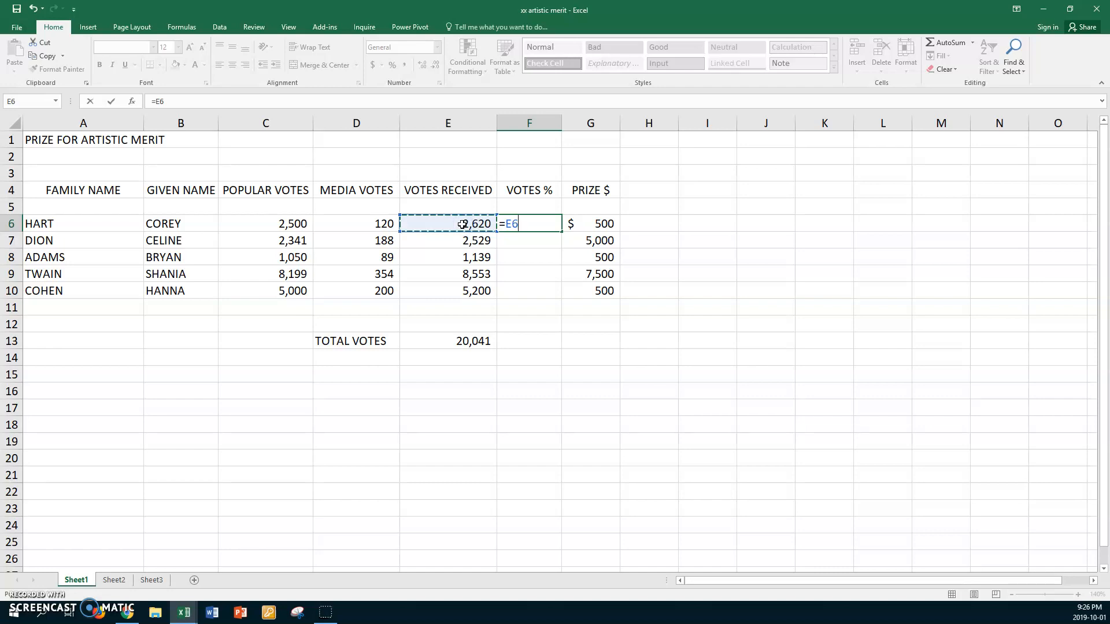
text(/)
click(466, 340)
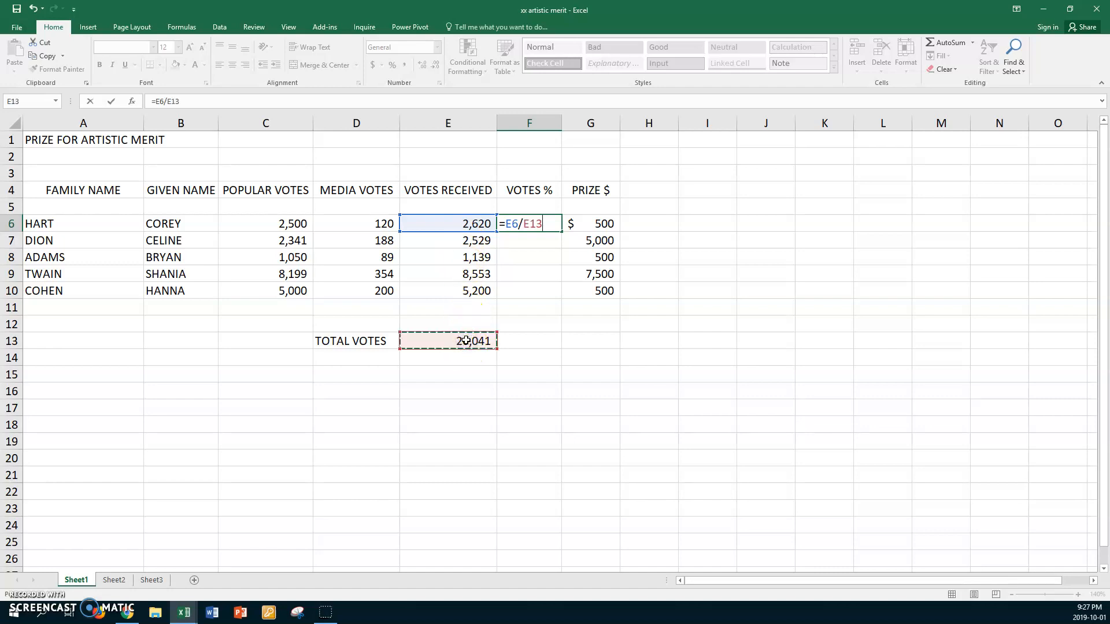
key(F4)
key(Return)
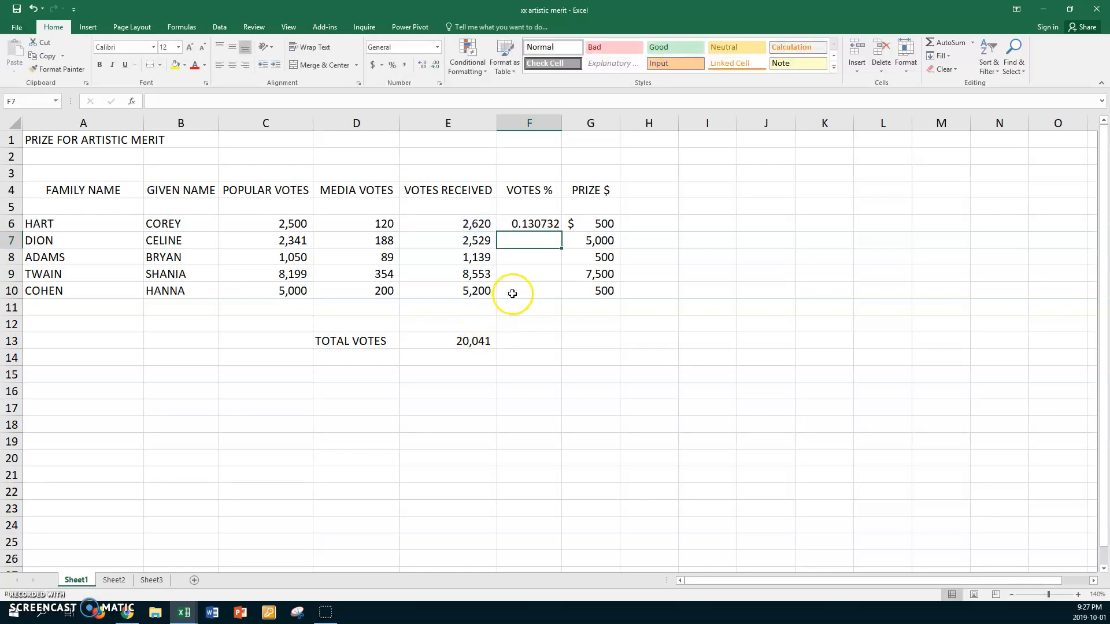
Fill the F6 formula down through F10 and format the VOTES % values as percentages with two decimal places
click(530, 223)
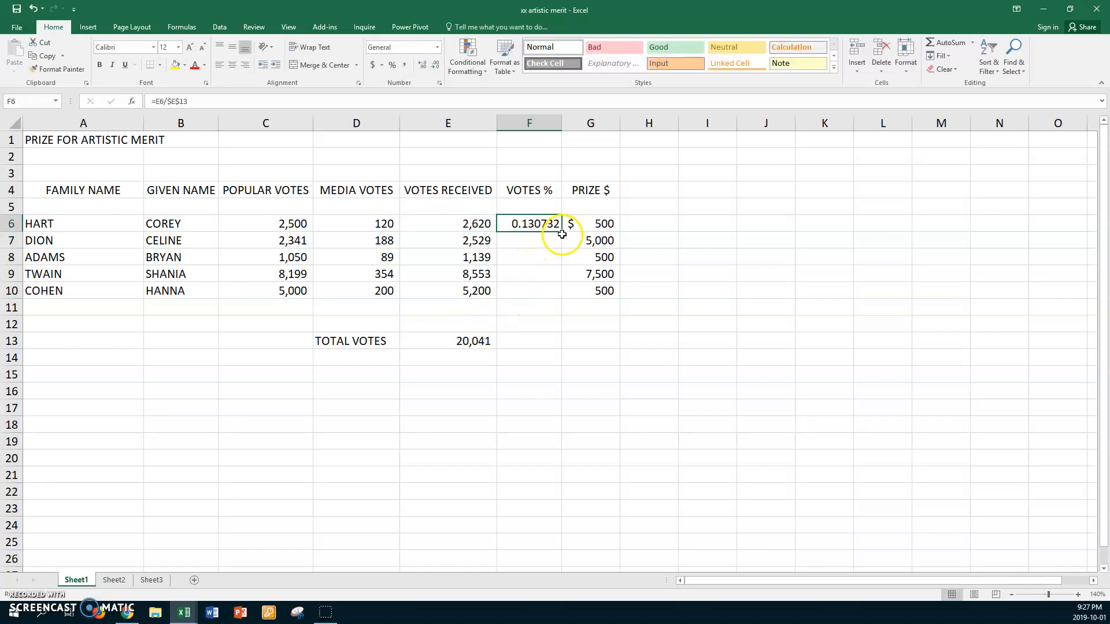
drag(562, 233, 567, 293)
click(392, 65)
click(422, 65)
click(422, 65)
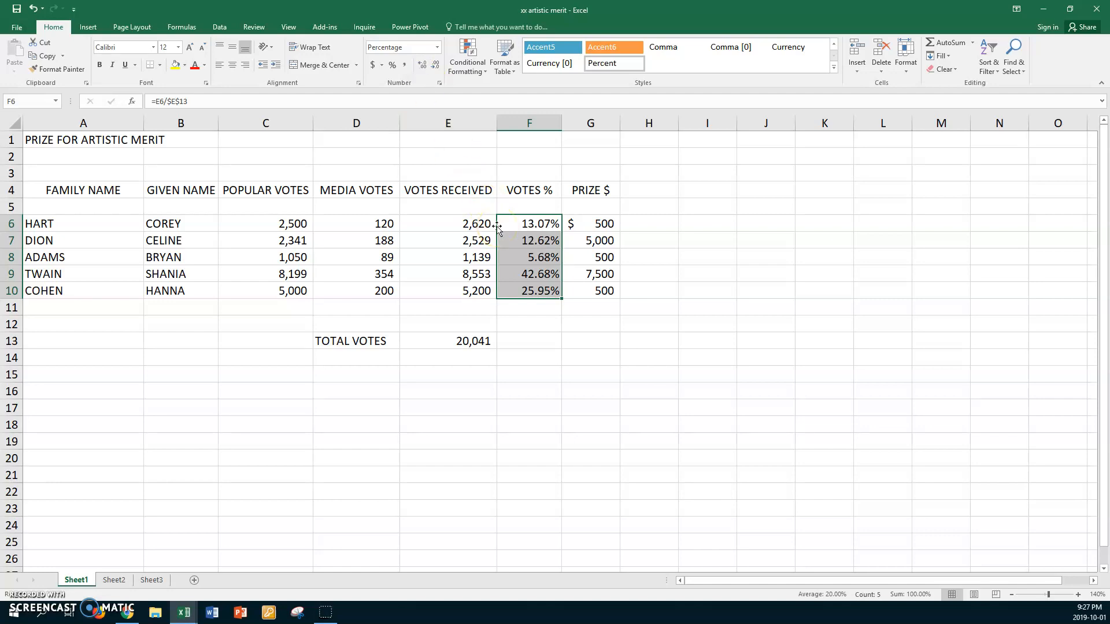
Show the sheet's formulas, check the absolute reference to the total votes in each VOTES % cell F6:F10, and return to displaying values
key(ctrl+grave)
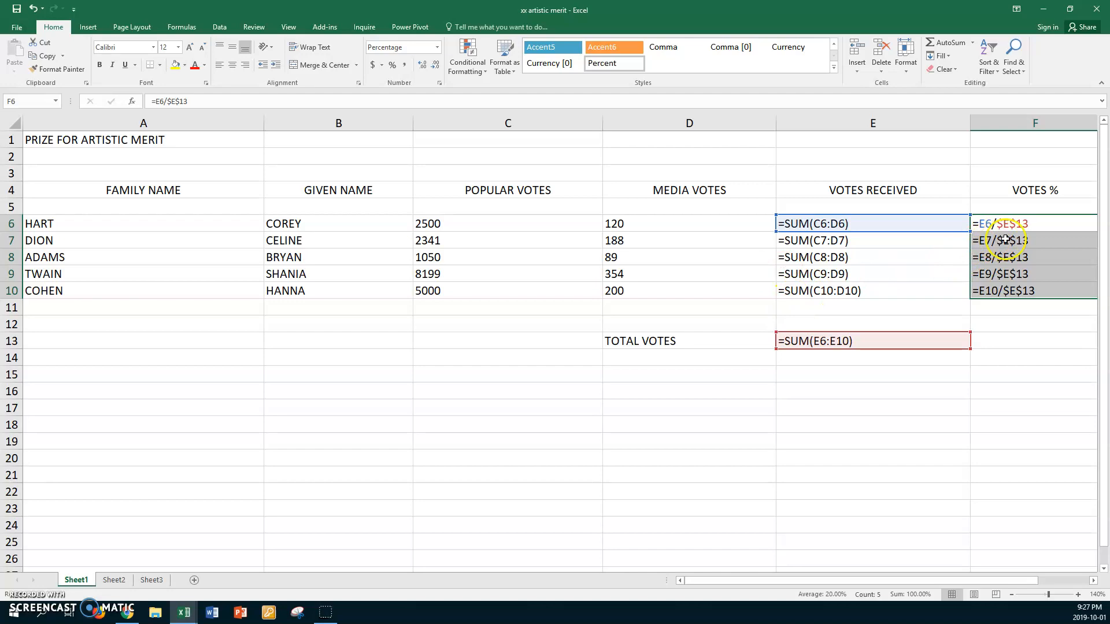
click(1032, 227)
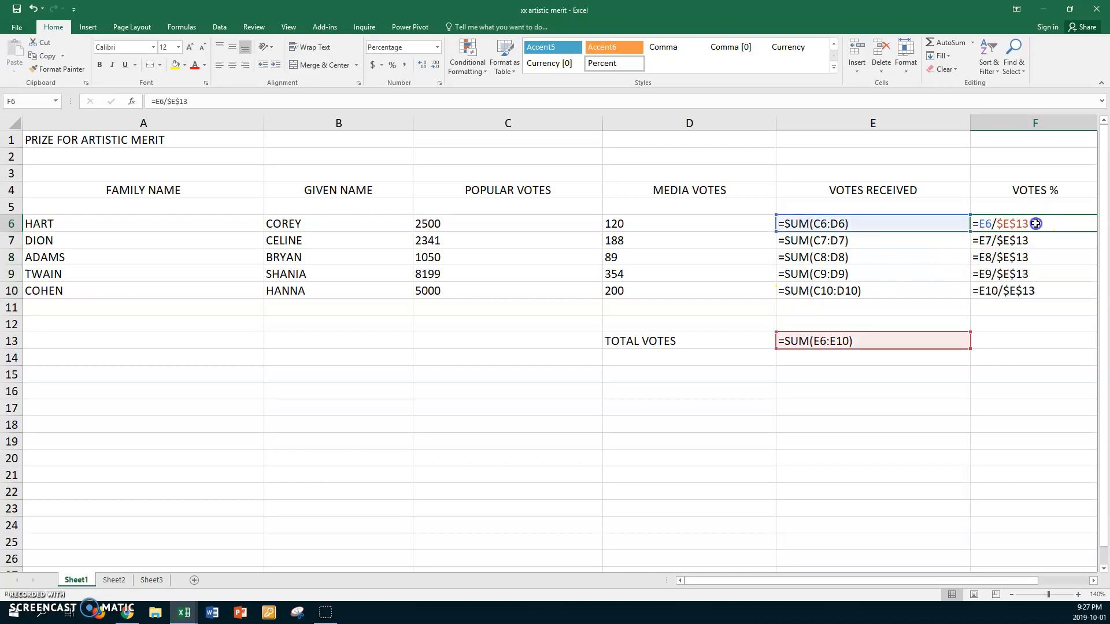
click(1046, 241)
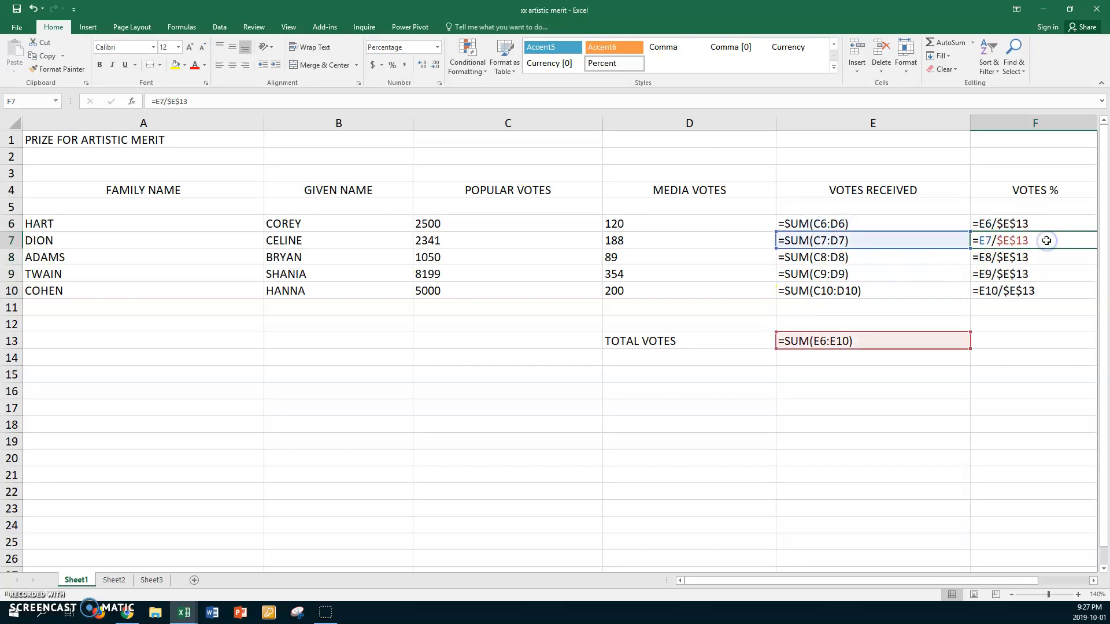
click(1051, 257)
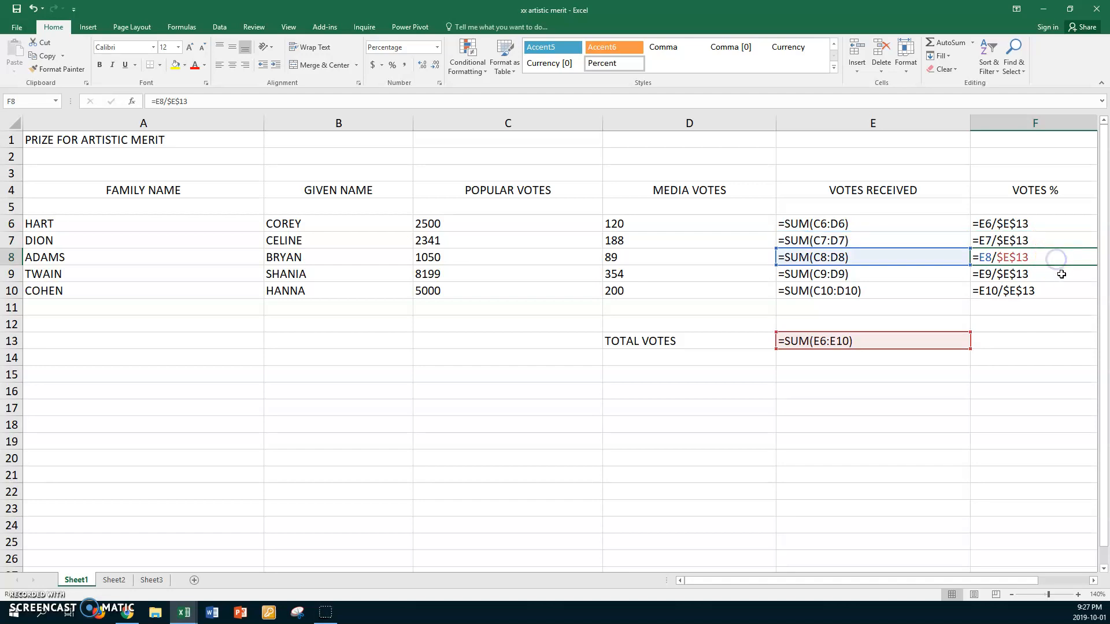
click(1062, 276)
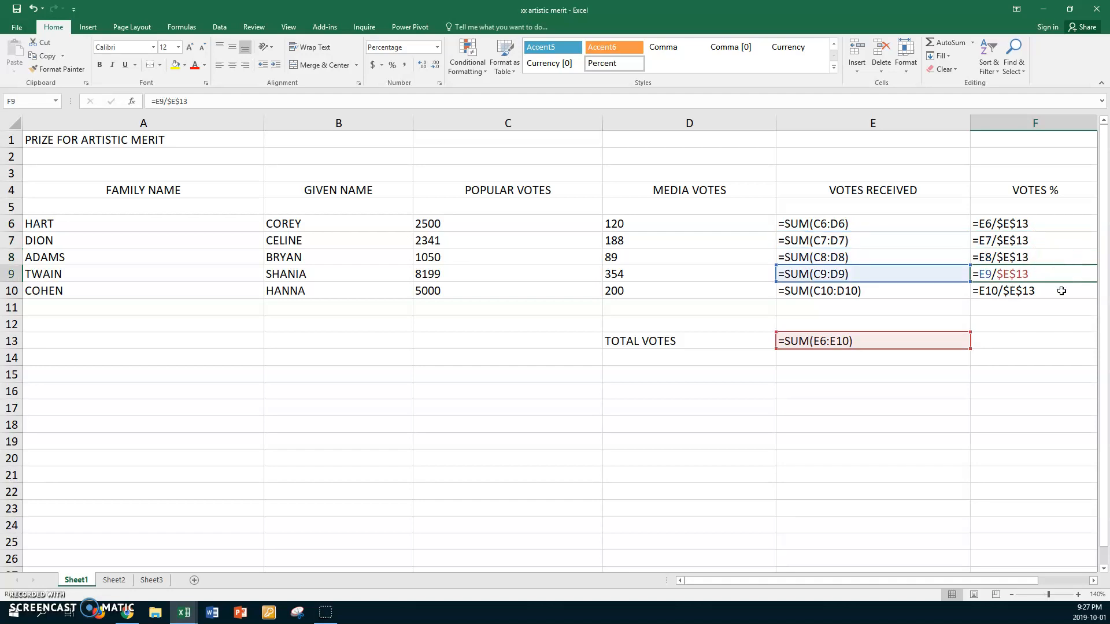
click(1062, 291)
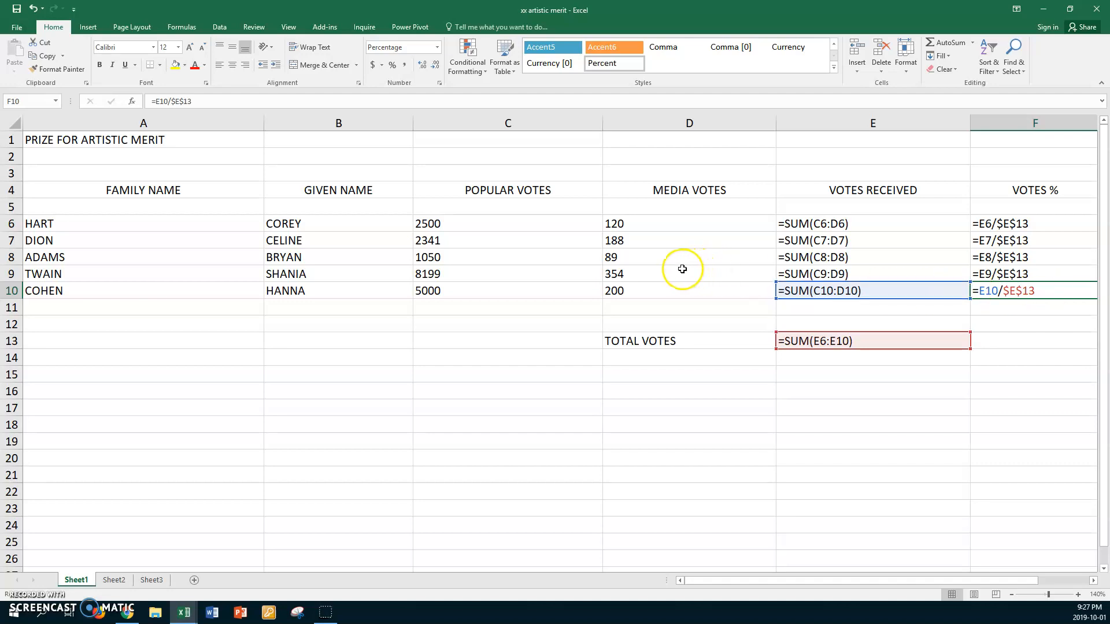
key(ctrl+grave)
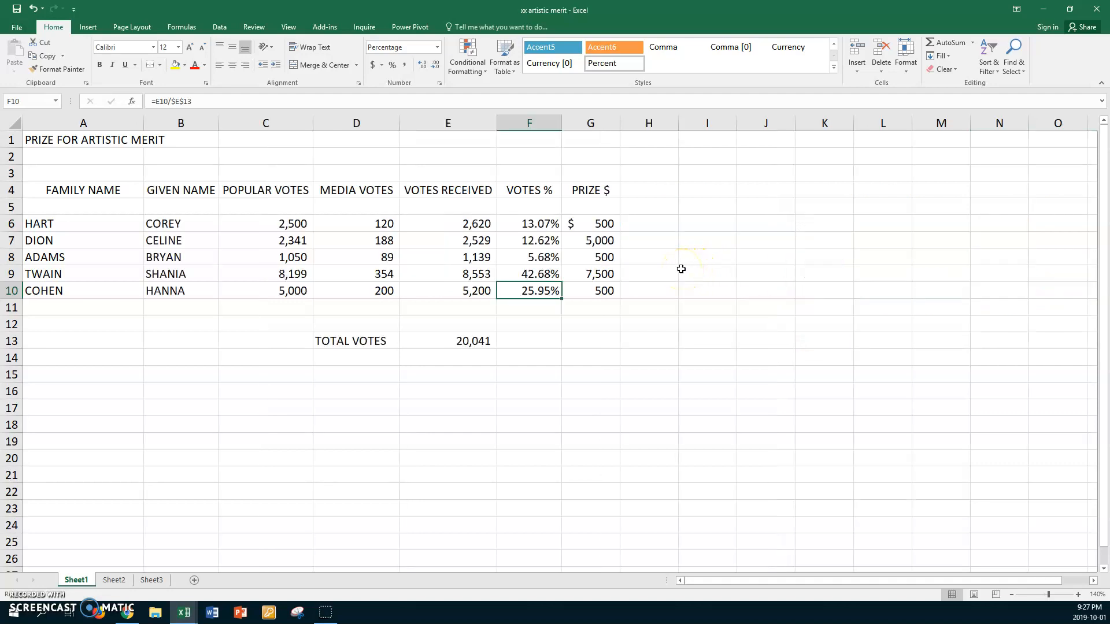
Start saving a copy of the workbook and choose the Print Comm > Excel folder in the personal U DRIVE folder on data (D:)
click(252, 240)
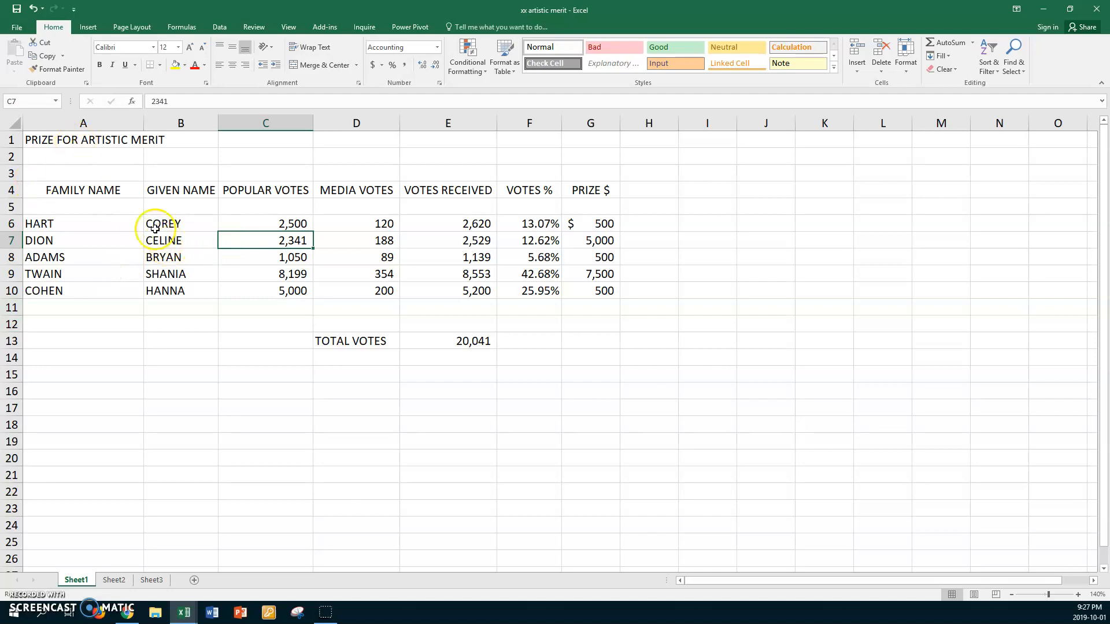
click(17, 29)
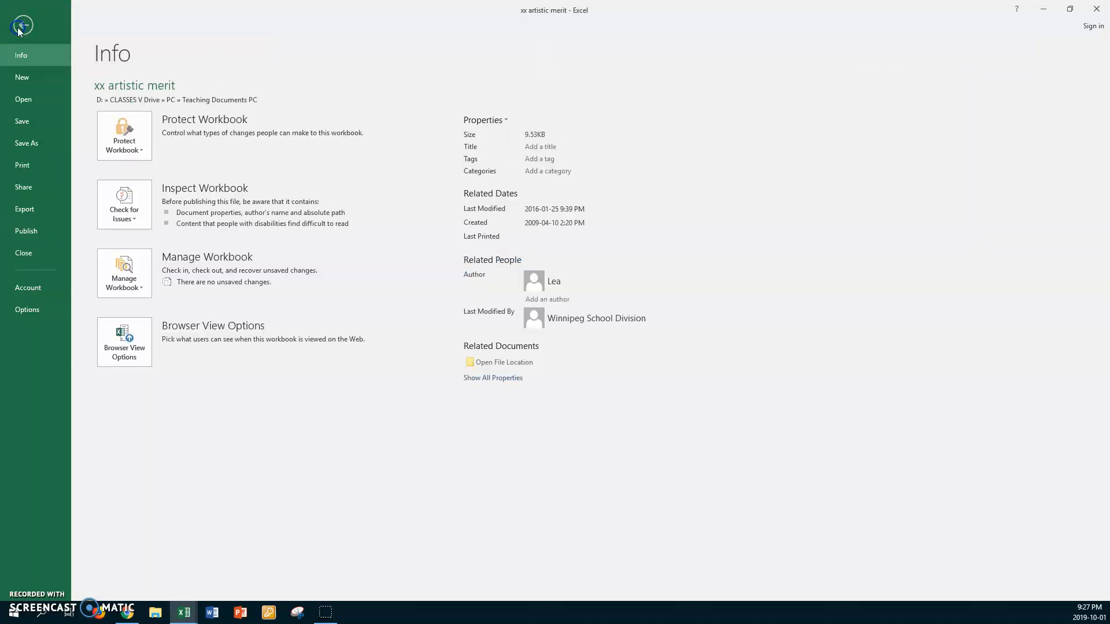
click(21, 143)
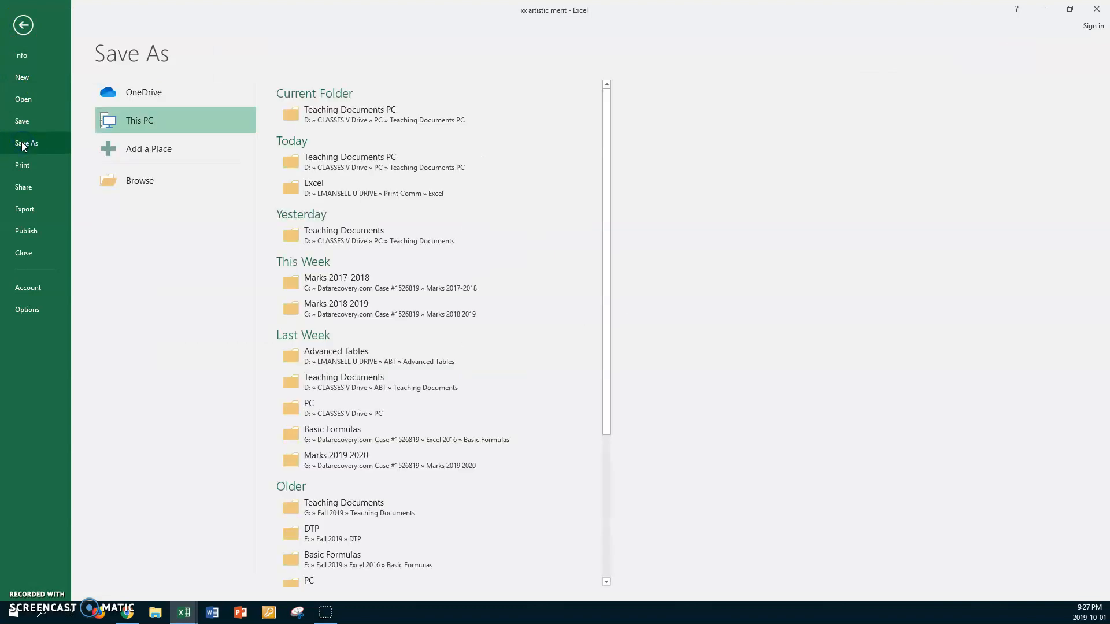
click(138, 180)
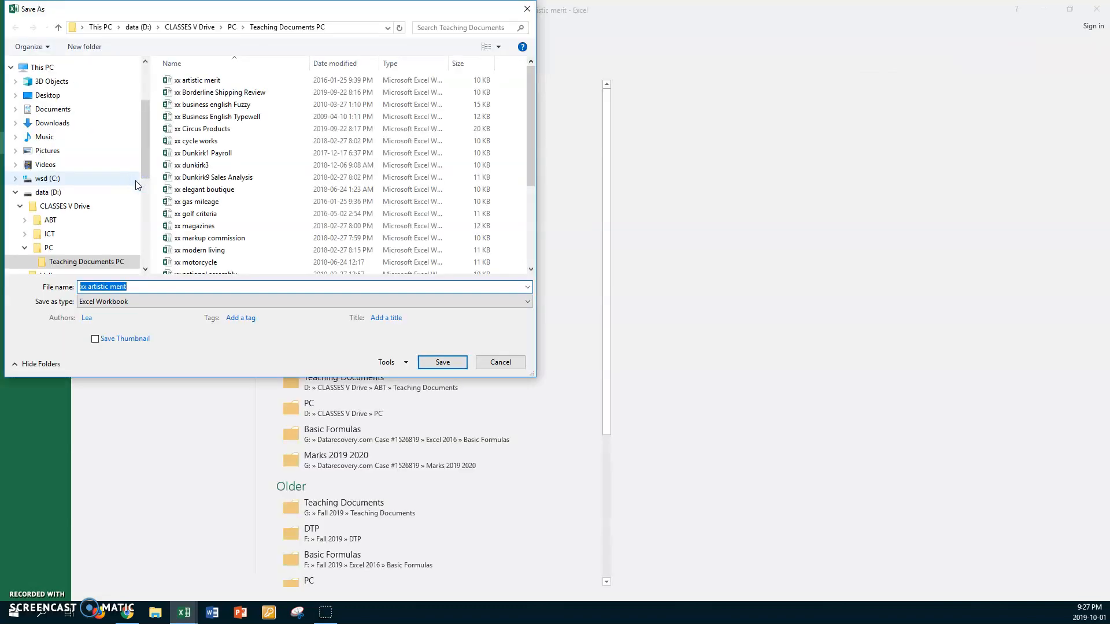
drag(145, 151, 155, 197)
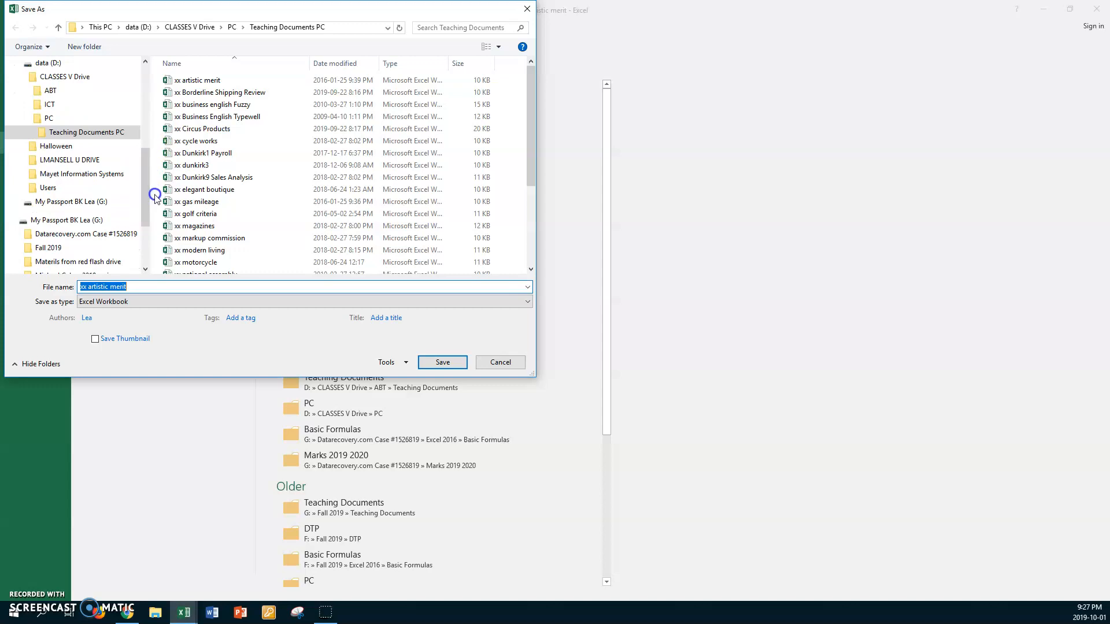
click(66, 159)
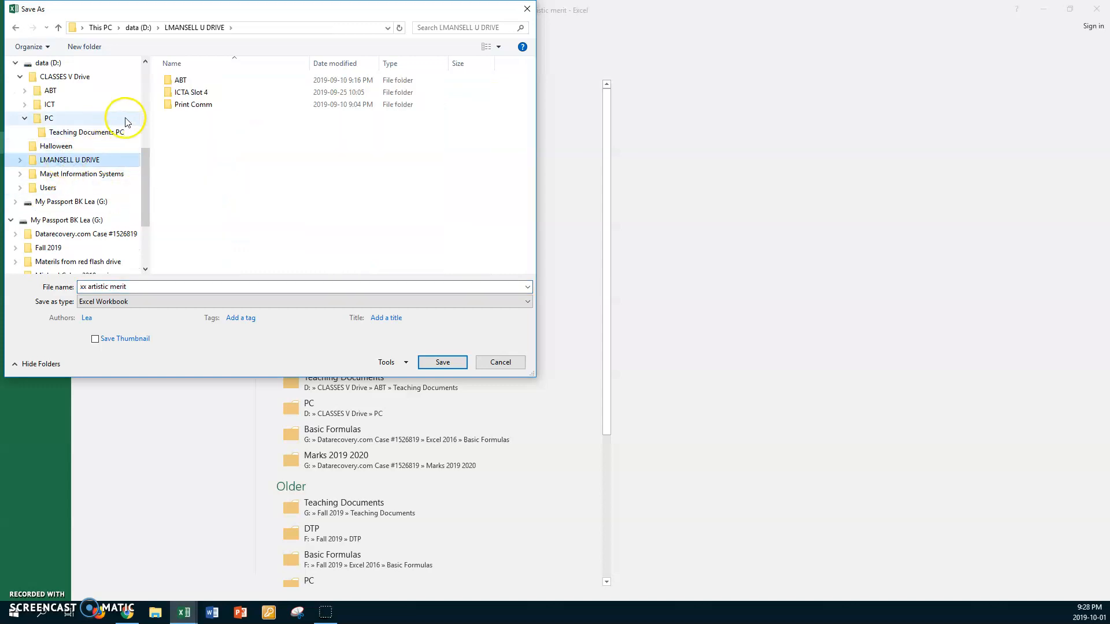
double_click(167, 105)
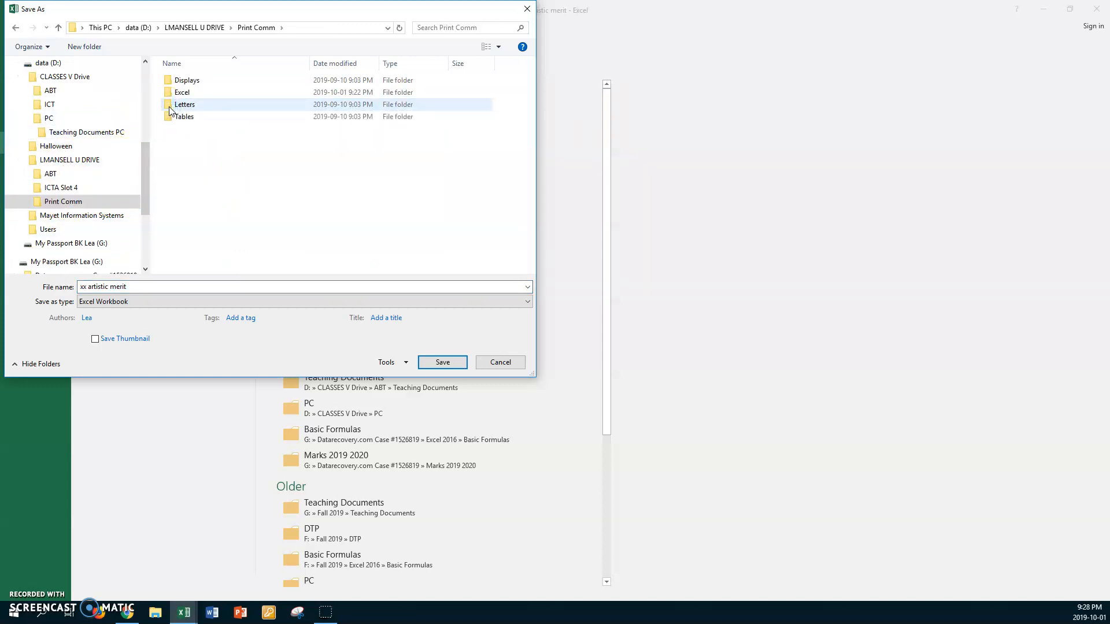
double_click(179, 92)
click(171, 237)
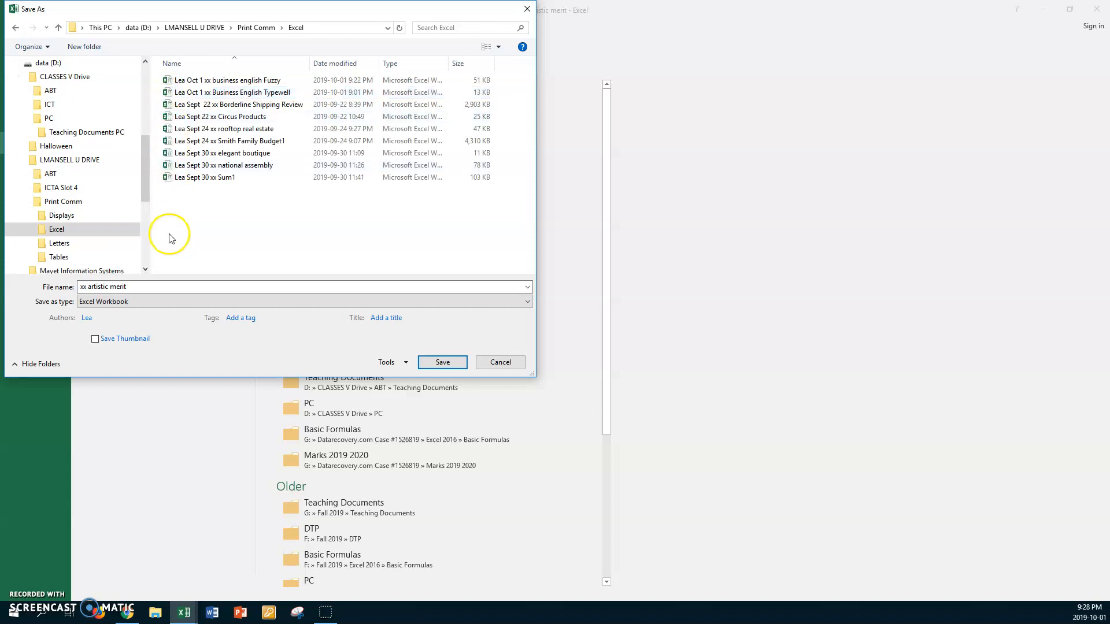
Prefix the file name xx artistic merit with the owner's first name and Oct 1, and save the workbook
click(155, 287)
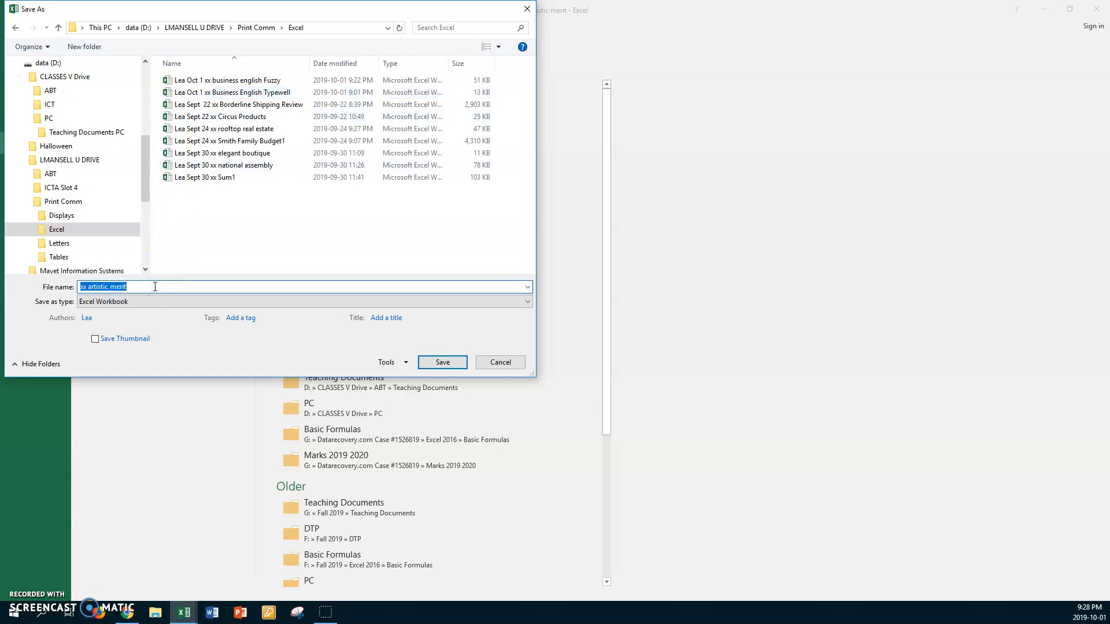
key(Home)
text(Lea Oct 1)
key(Return)
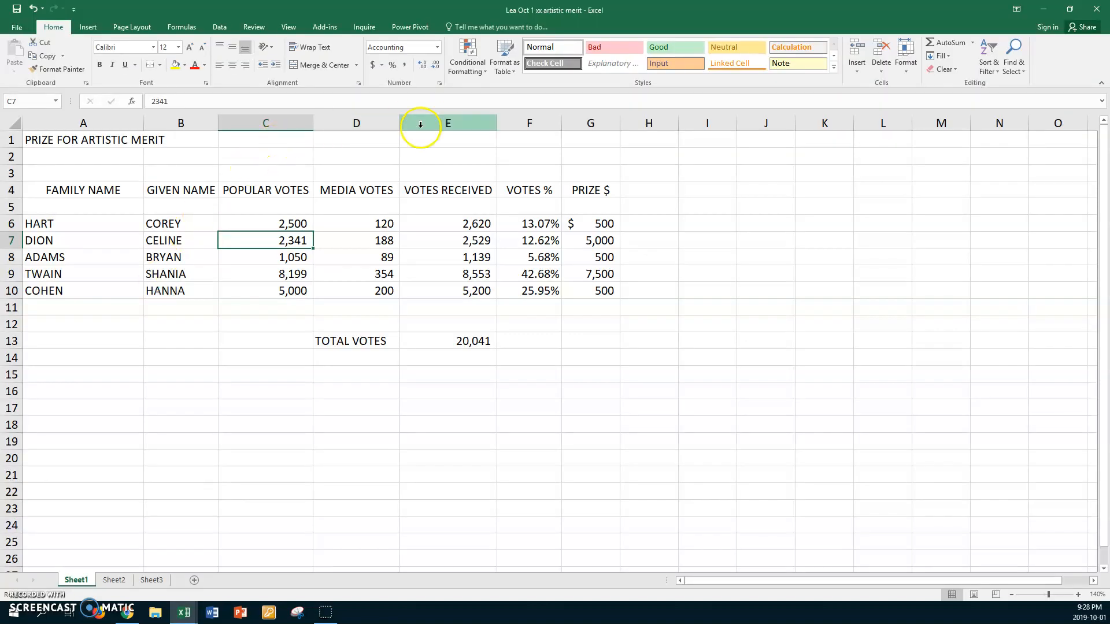
click(156, 306)
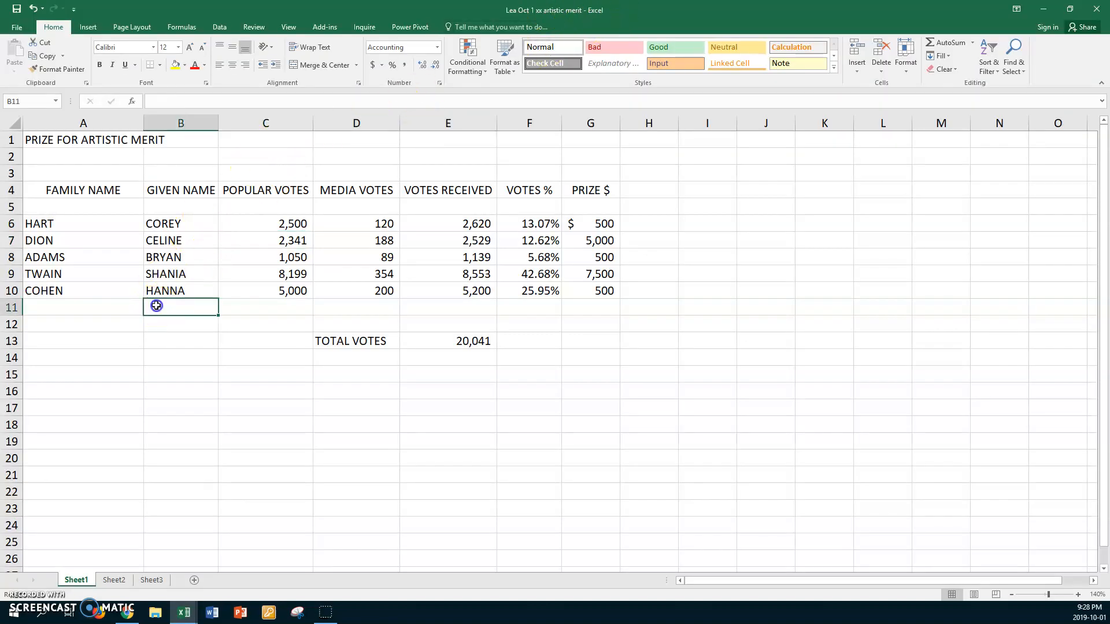